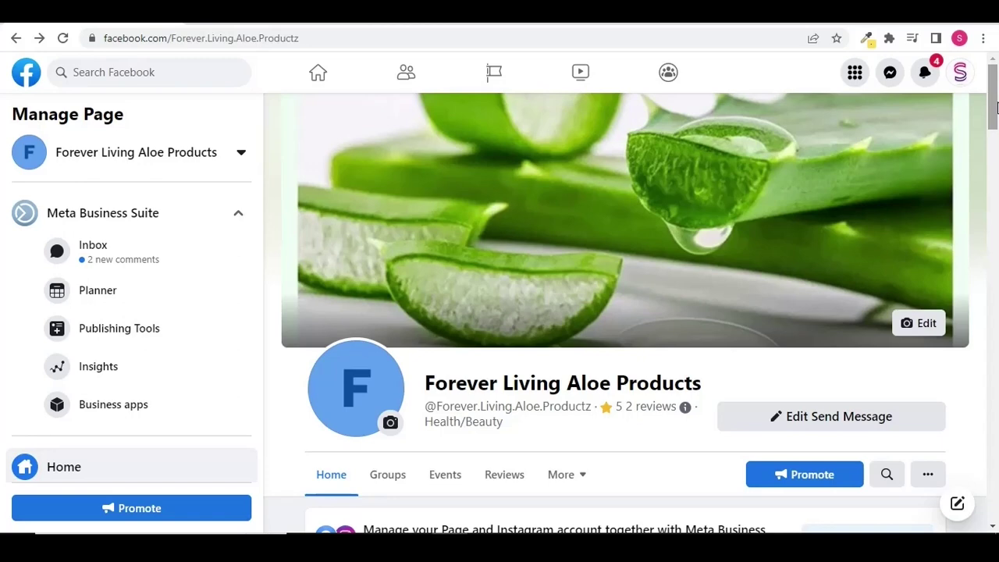
# - Scroll the Manage Page sidebar and open Page quality to read the unpublished-for-violations notice
pyautogui.moveTo(995, 108); pyautogui.dragTo(995, 108)
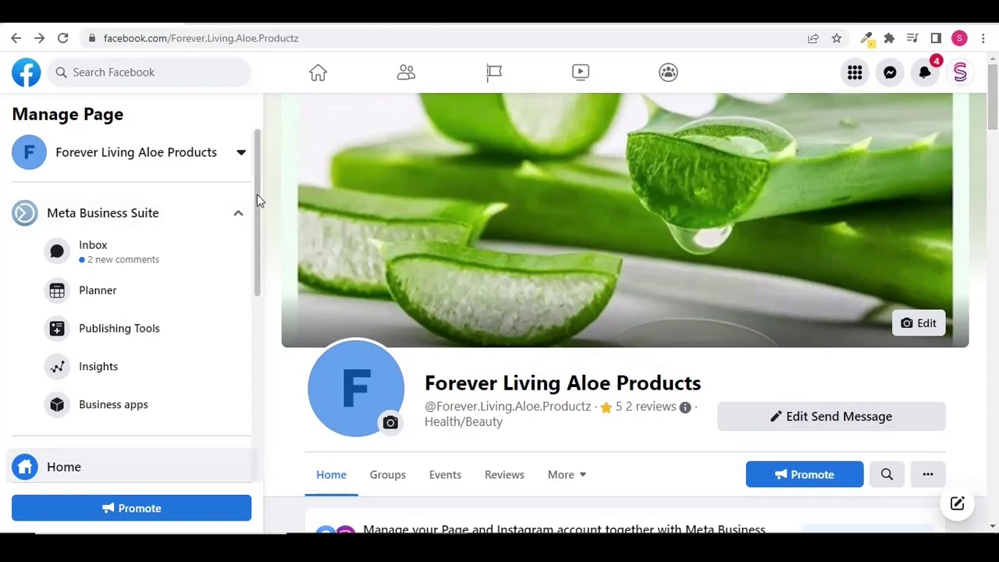
pyautogui.moveTo(257, 194); pyautogui.dragTo(262, 390)
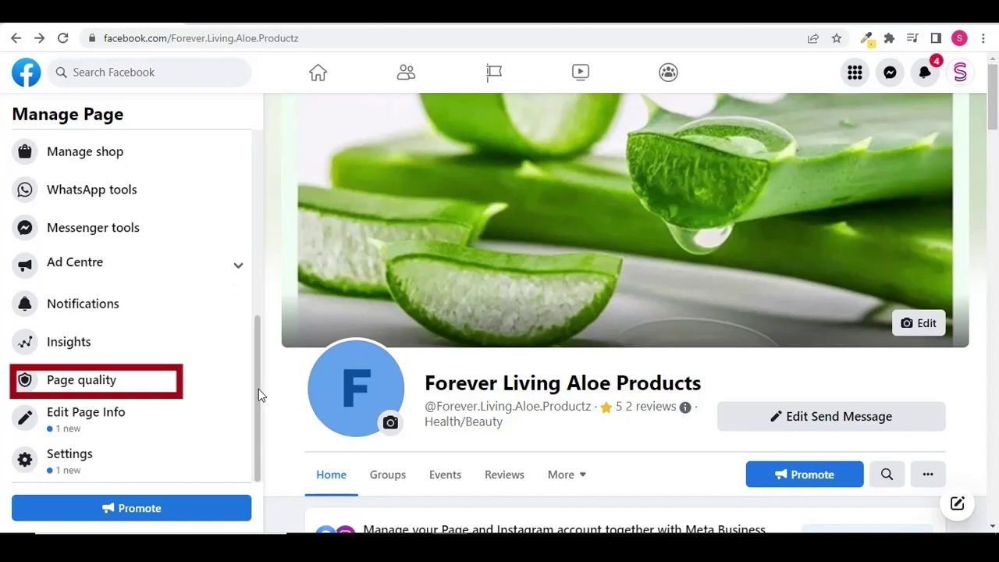
pyautogui.click(155, 392)
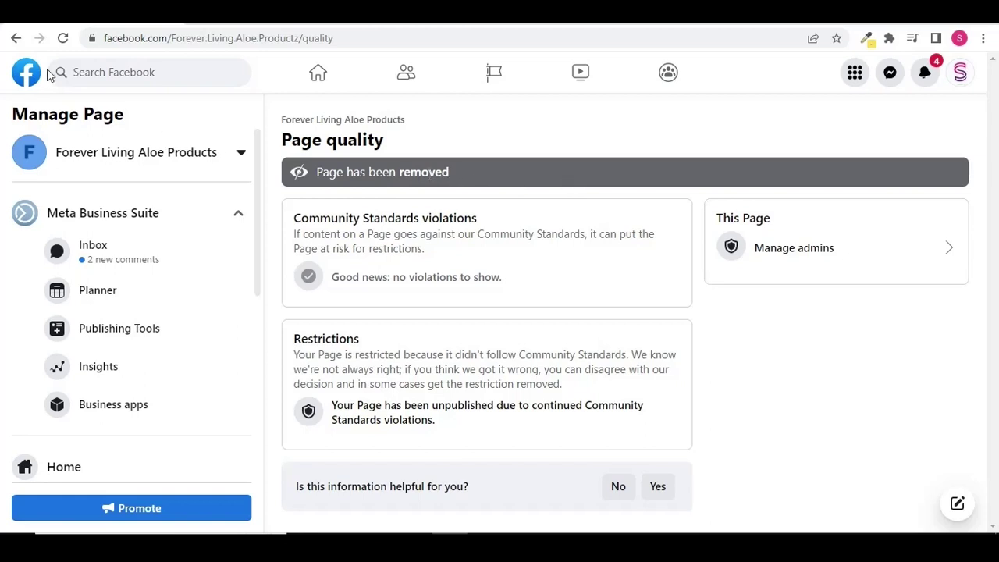
# - Open the page's settings and confirm Page visibility reads Page unpublished by Facebook, without changing it
pyautogui.click(16, 39)
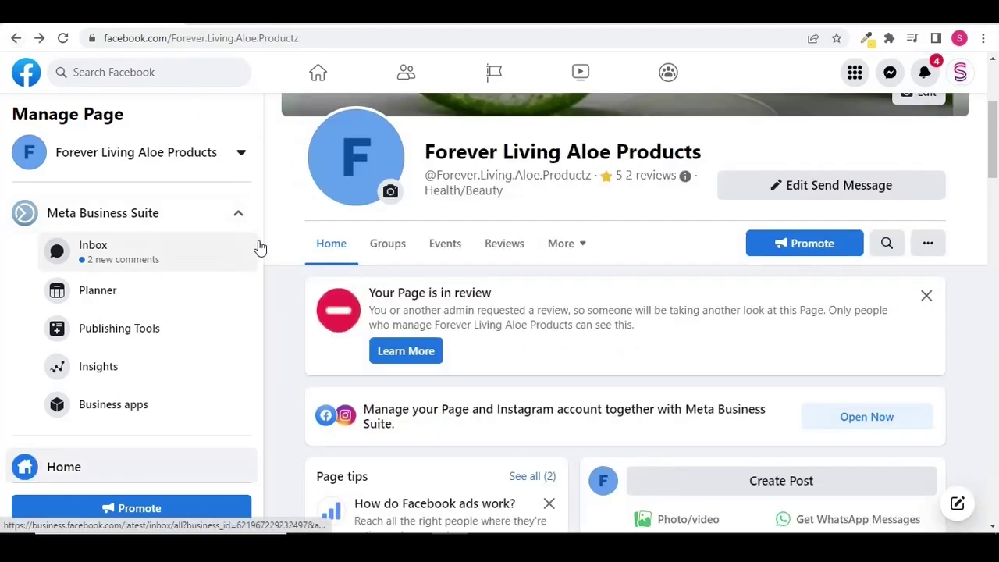
pyautogui.moveTo(259, 250); pyautogui.dragTo(258, 473)
pyautogui.click(127, 469)
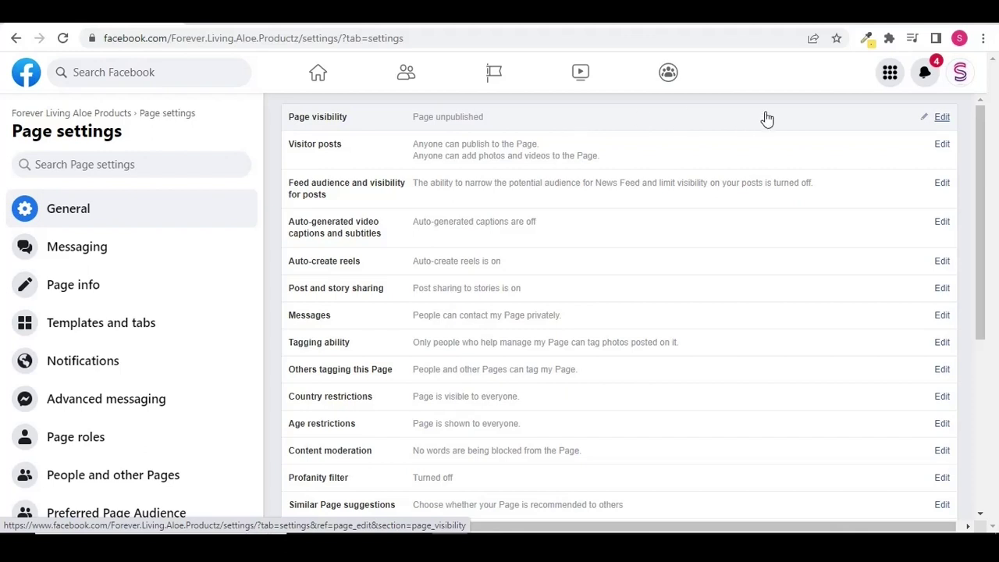
pyautogui.click(944, 121)
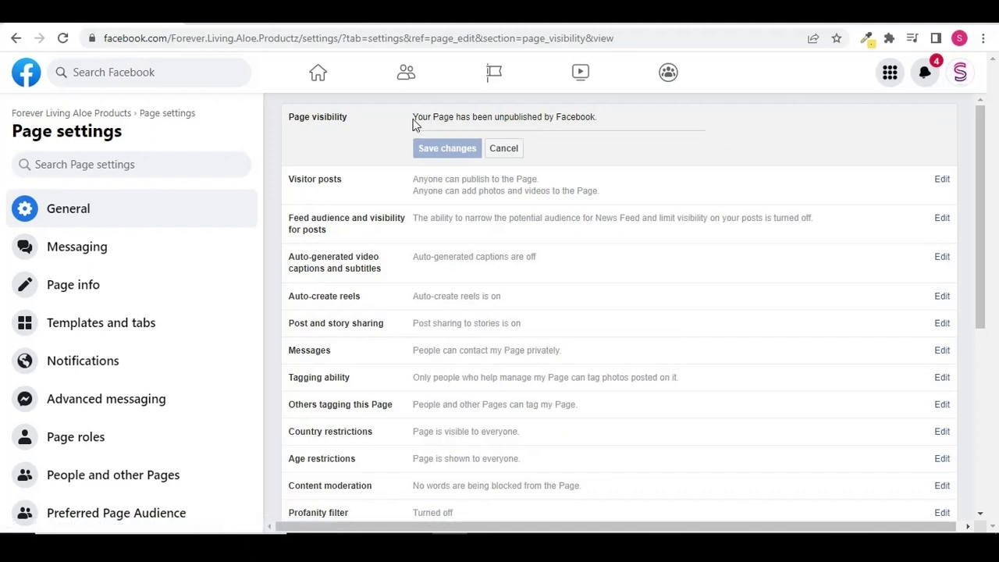
pyautogui.moveTo(413, 117); pyautogui.dragTo(603, 121)
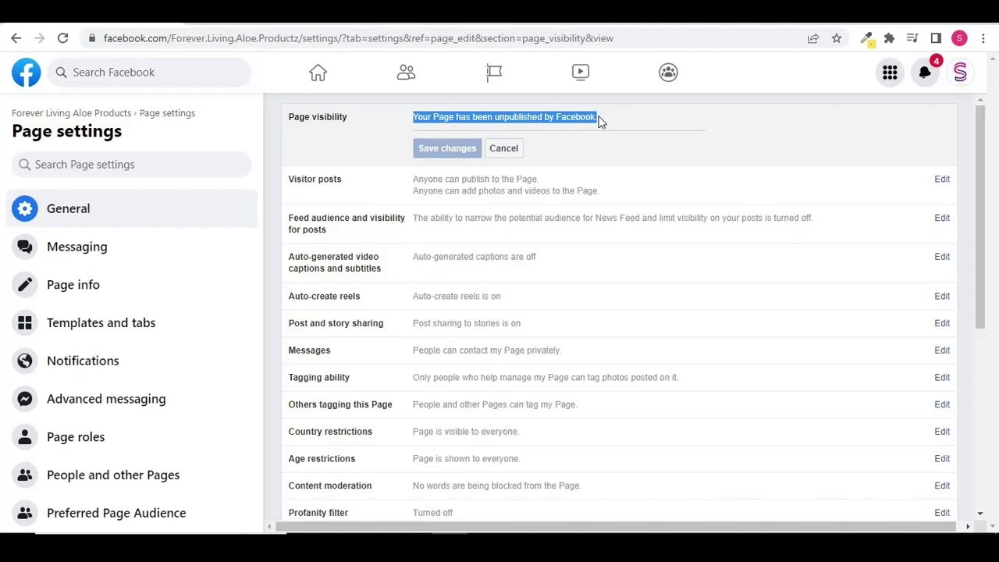
pyautogui.click(508, 149)
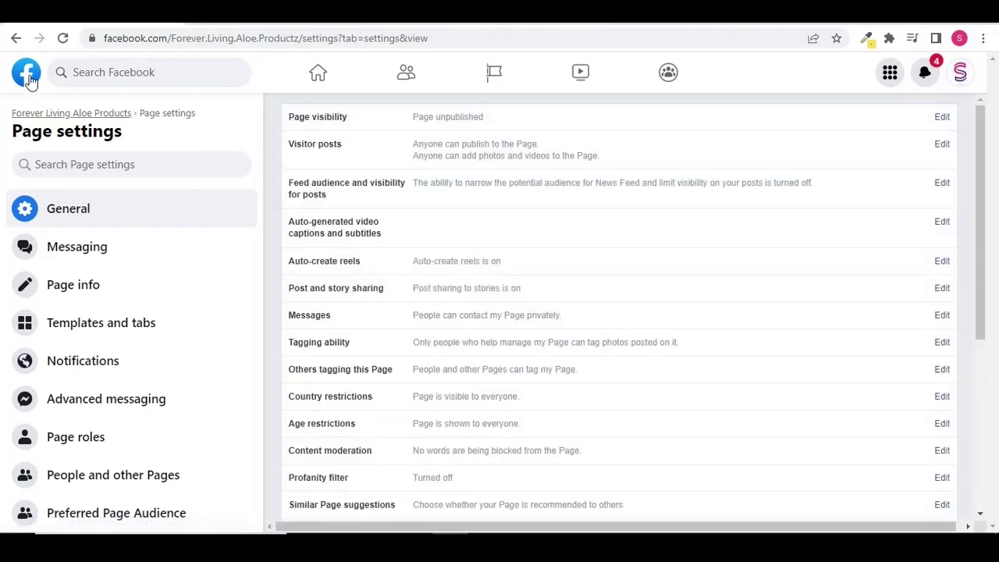
# - Go to the Pages feedback form, tick 'I want to report an issue with Pages', and bring up the Word letter
pyautogui.click(28, 76)
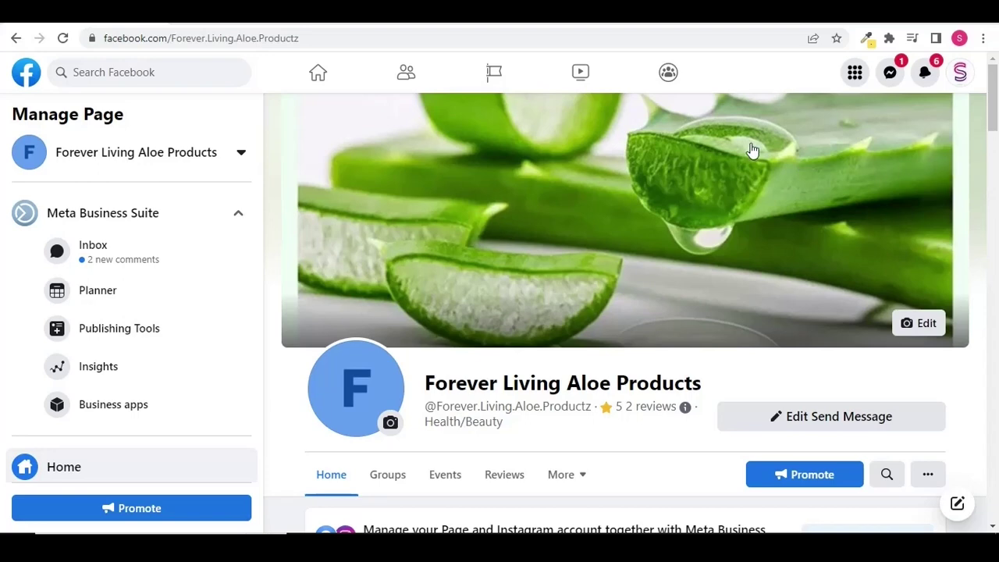
pyautogui.click(430, 23)
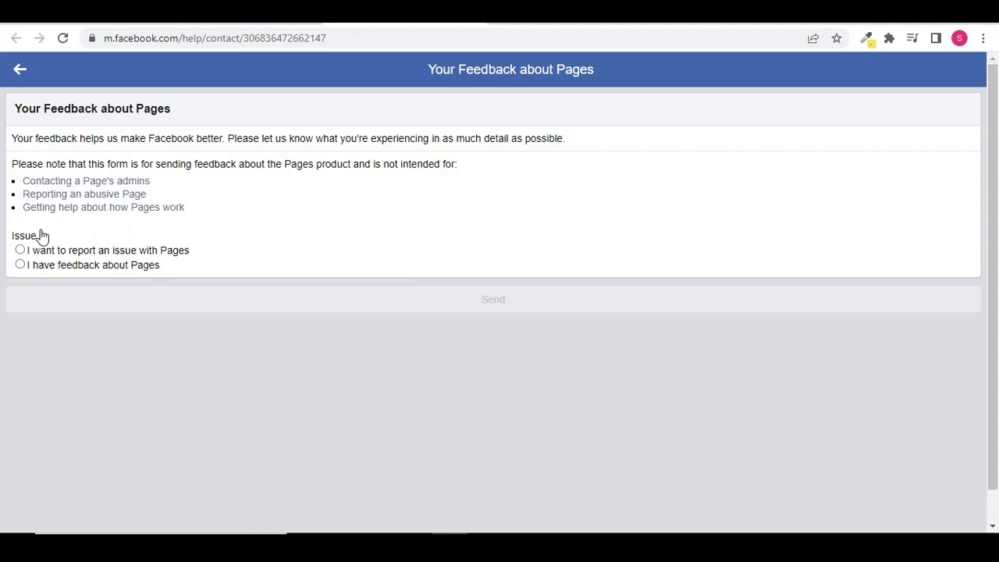
pyautogui.click(19, 250)
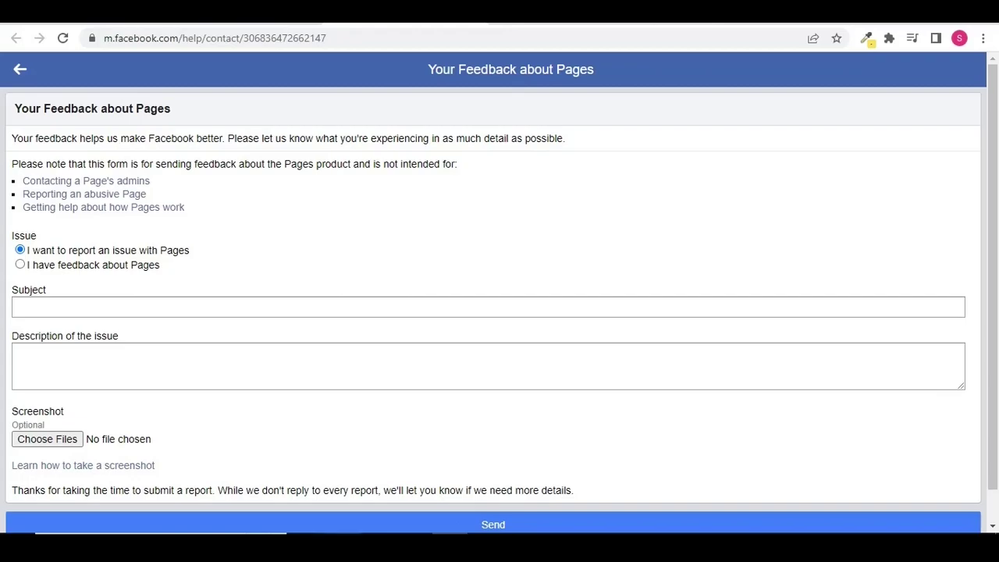
pyautogui.hotkey('alt', 'Tab')
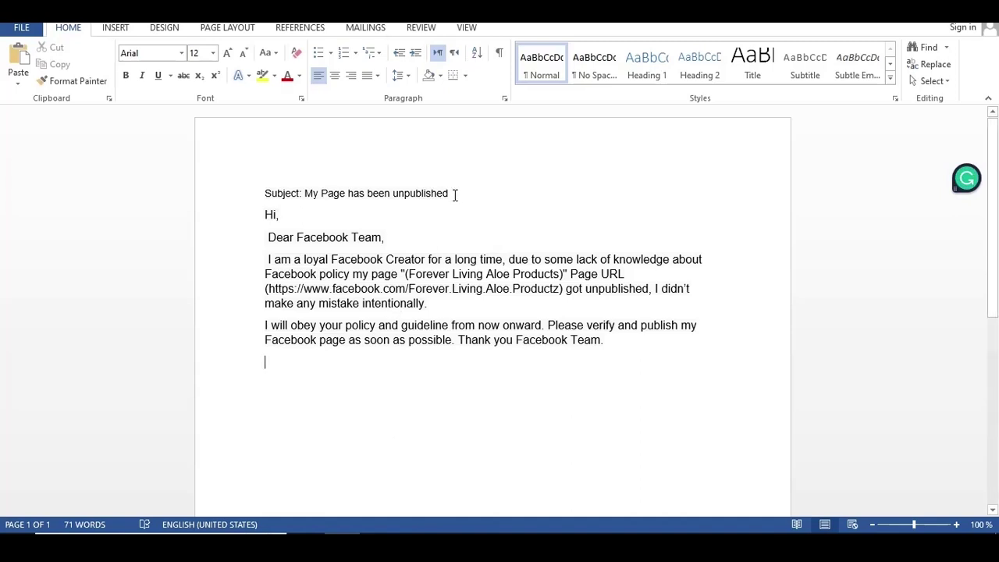
# - Copy the letter's subject into the form's Subject field as 'My Page has been unpublished'
pyautogui.moveTo(453, 194); pyautogui.dragTo(306, 200)
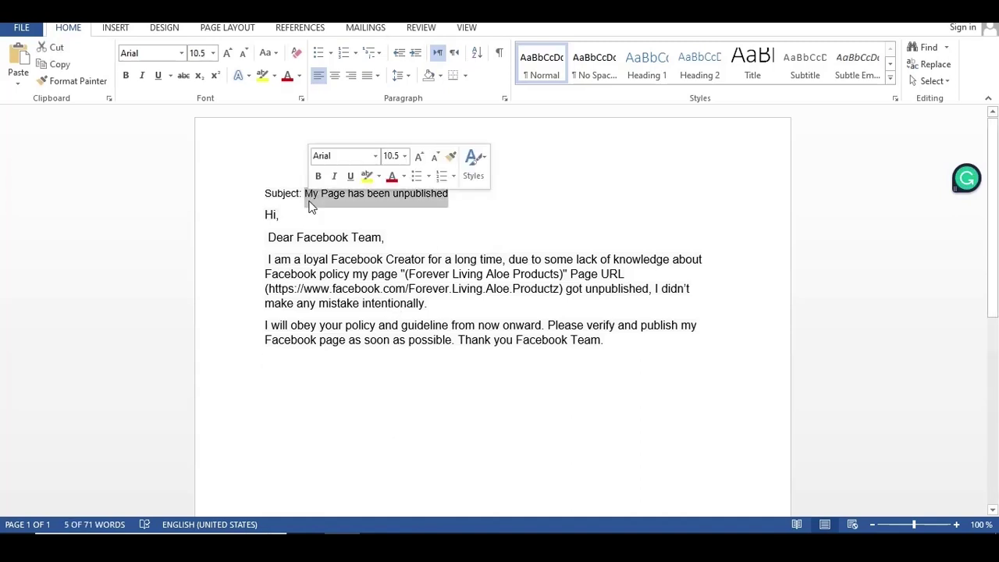
pyautogui.rightClick(310, 205)
pyautogui.click(328, 228)
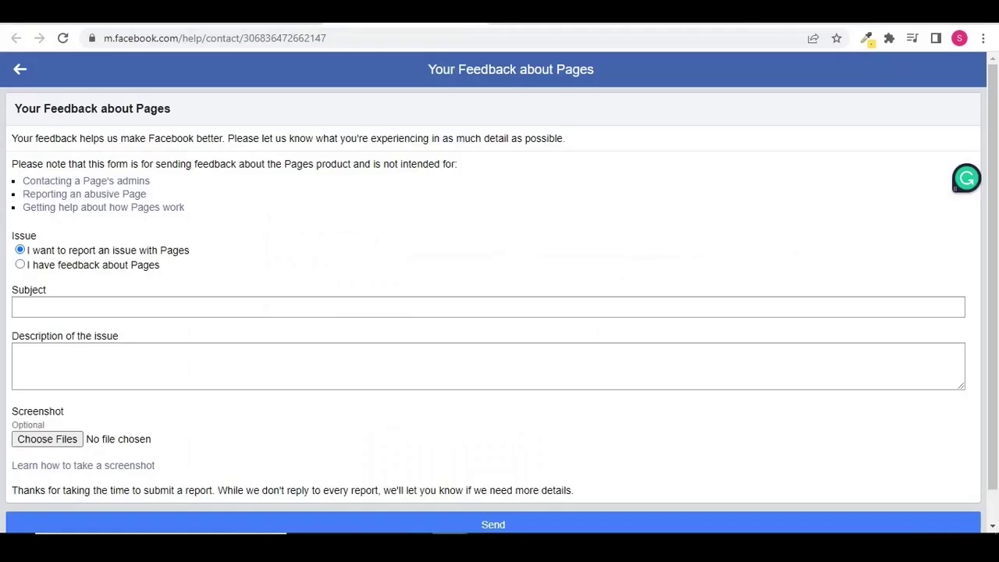
pyautogui.click(451, 531)
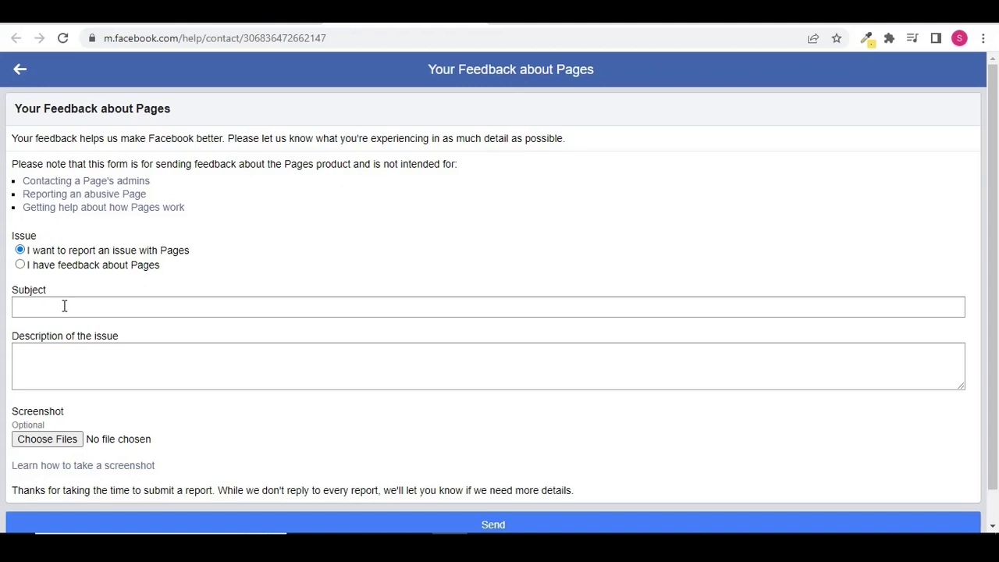
pyautogui.click(64, 306)
pyautogui.press('Down')
pyautogui.press('Down')
pyautogui.press('Return')
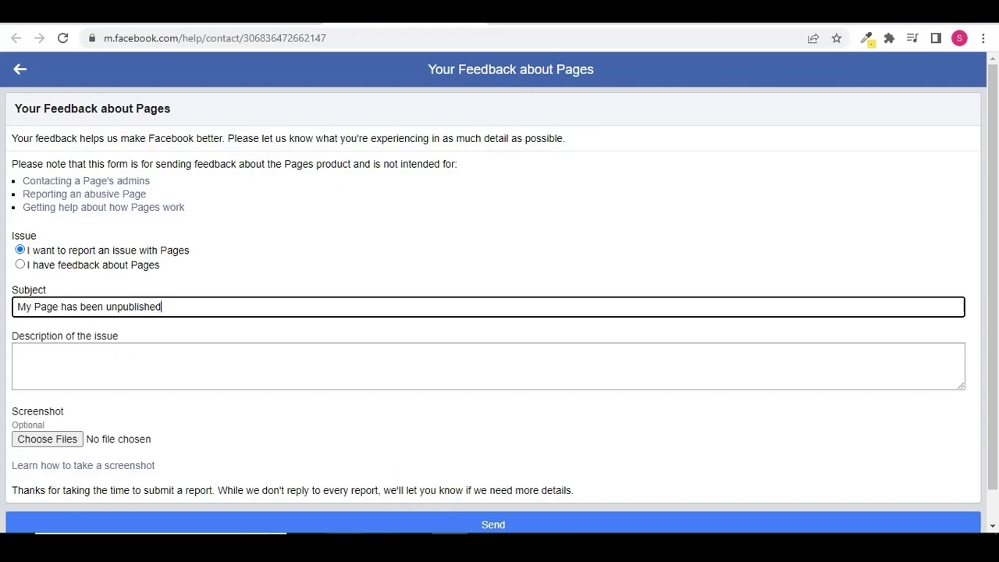
# - Select the letter body in Word, up through 'Dear Facebook Team', for the description
pyautogui.hotkey('alt', 'Tab')
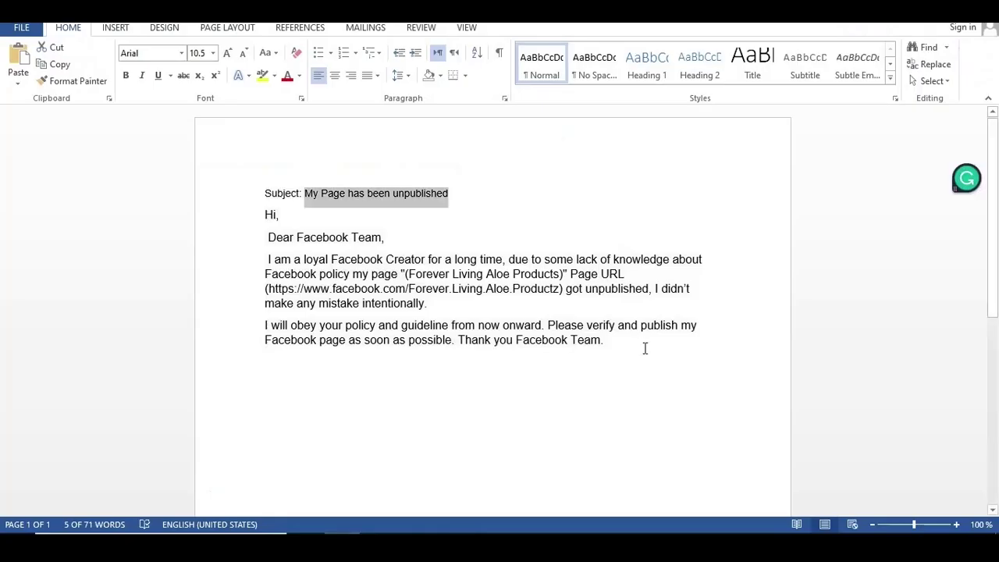
pyautogui.click(633, 350)
pyautogui.moveTo(633, 350); pyautogui.dragTo(280, 241)
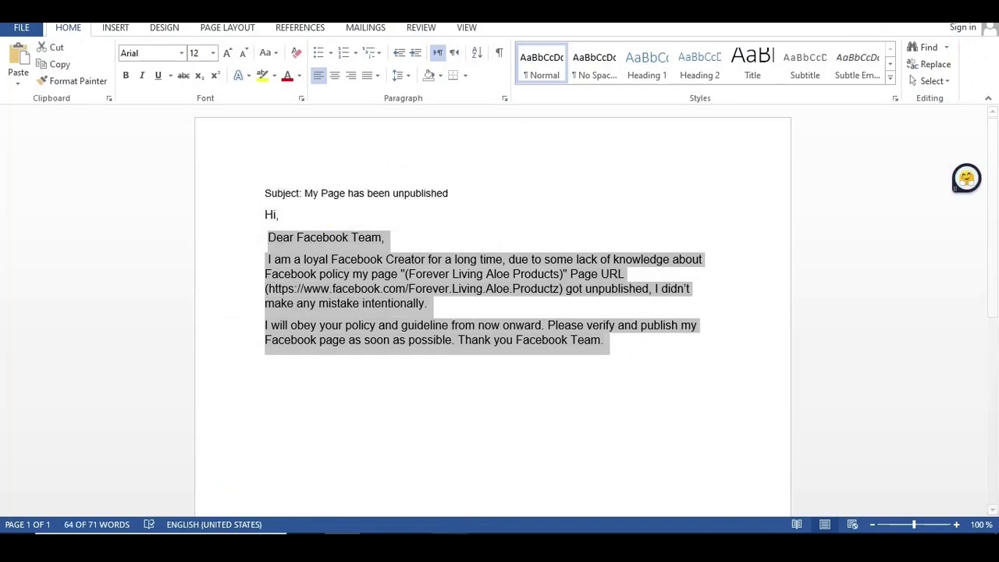
pyautogui.hotkey('alt', 'Tab')
# - Paste the letter as the description, attach Screenshot (305).png, and send the report
pyautogui.click(312, 383)
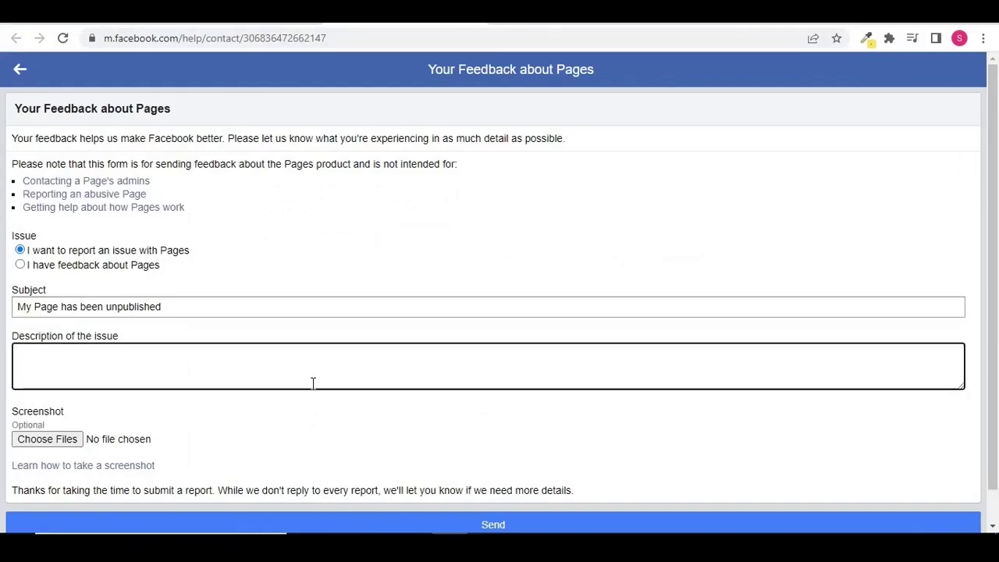
pyautogui.hotkey('ctrl', 'v')
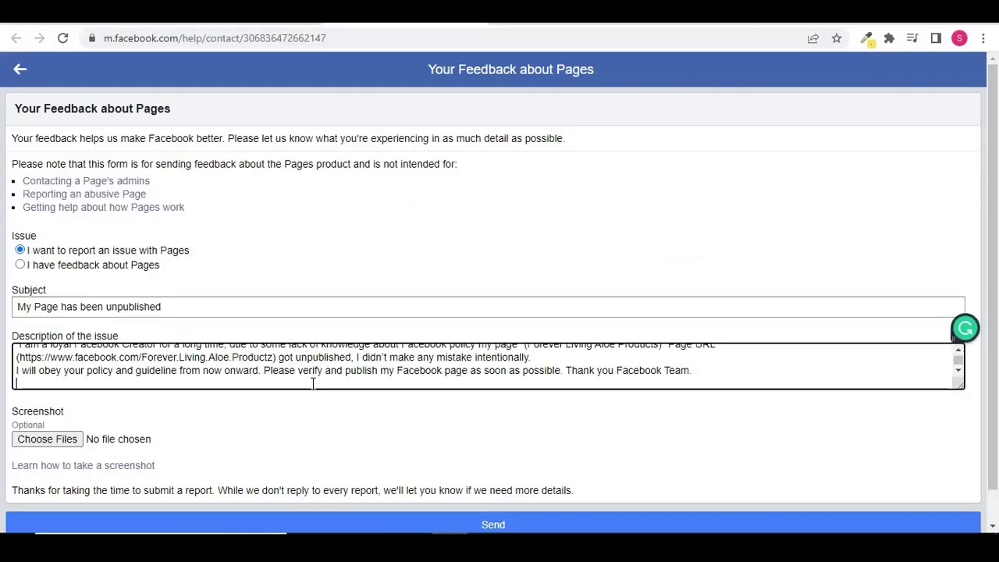
pyautogui.click(64, 449)
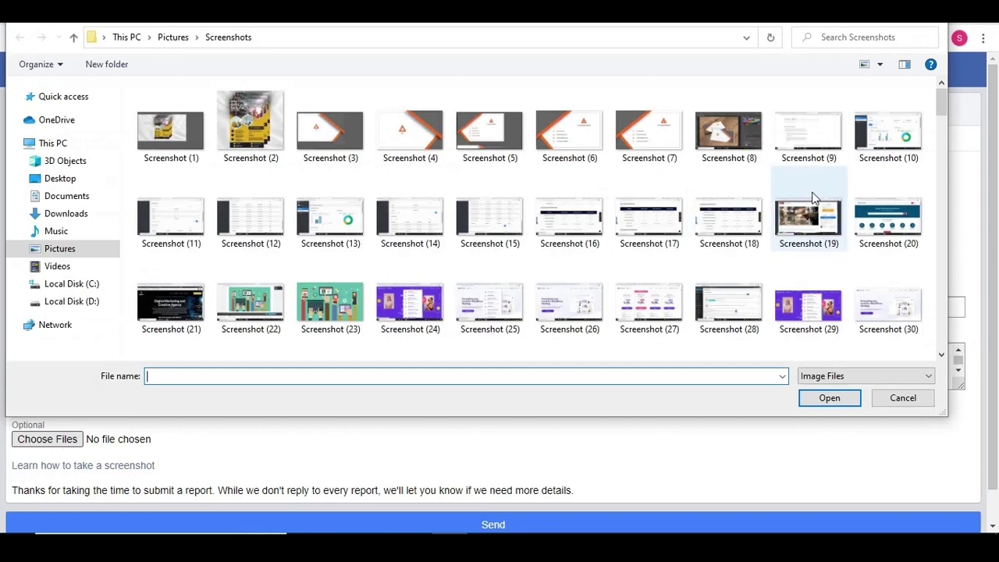
pyautogui.scroll(-10, 947, 224)
pyautogui.scroll(-15, 948, 225)
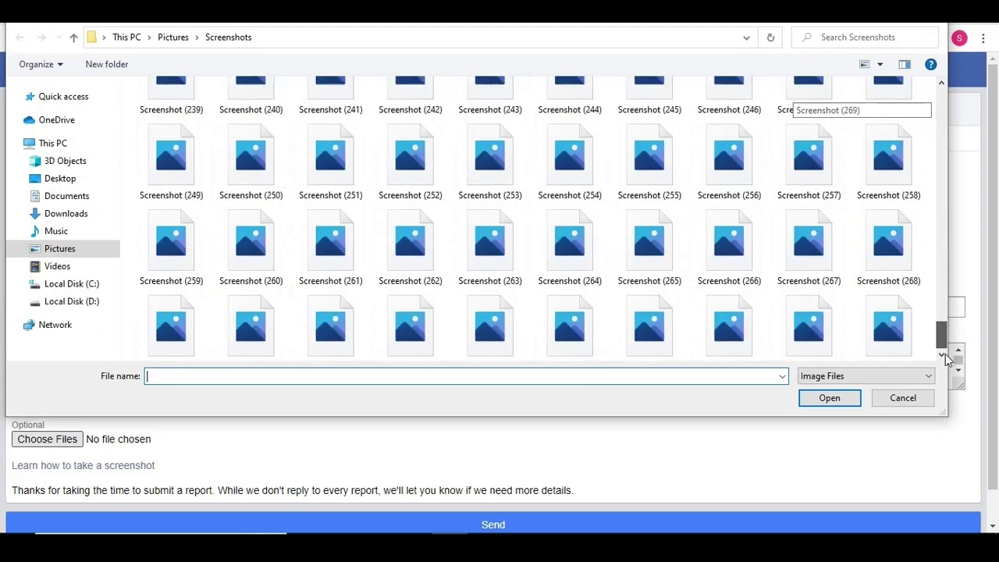
pyautogui.click(667, 351)
pyautogui.doubleClick(667, 352)
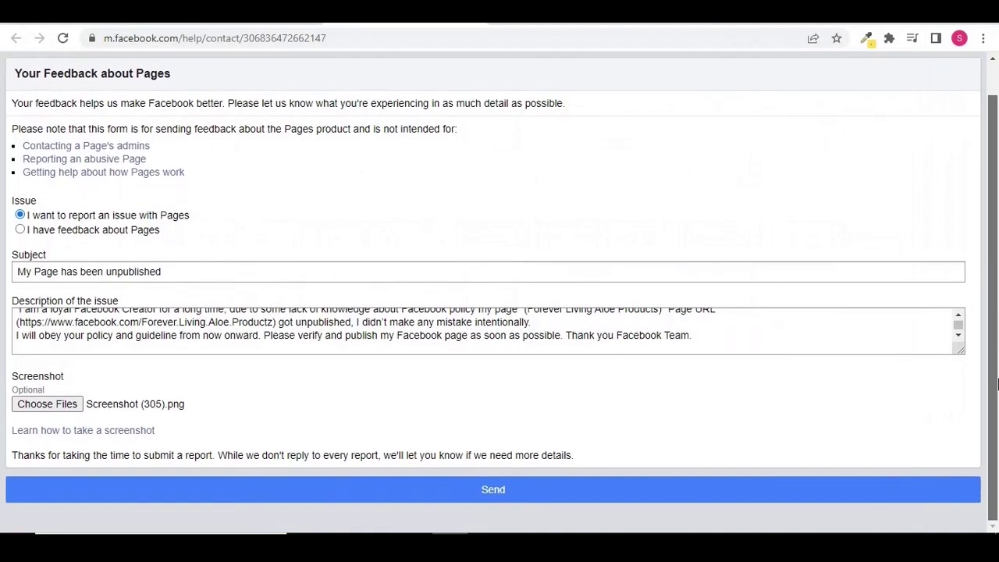
pyautogui.scroll(-2, 997, 331)
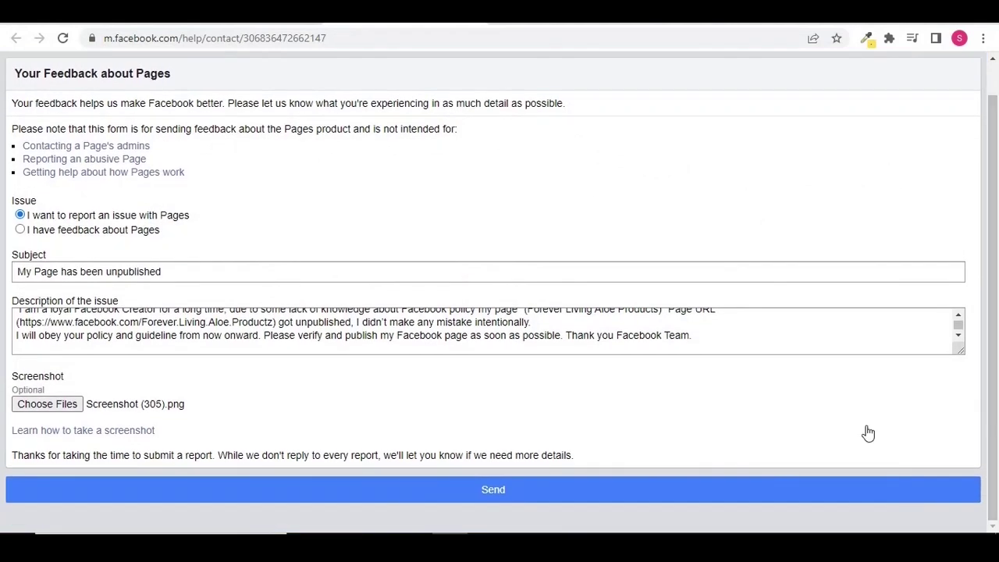
pyautogui.click(521, 501)
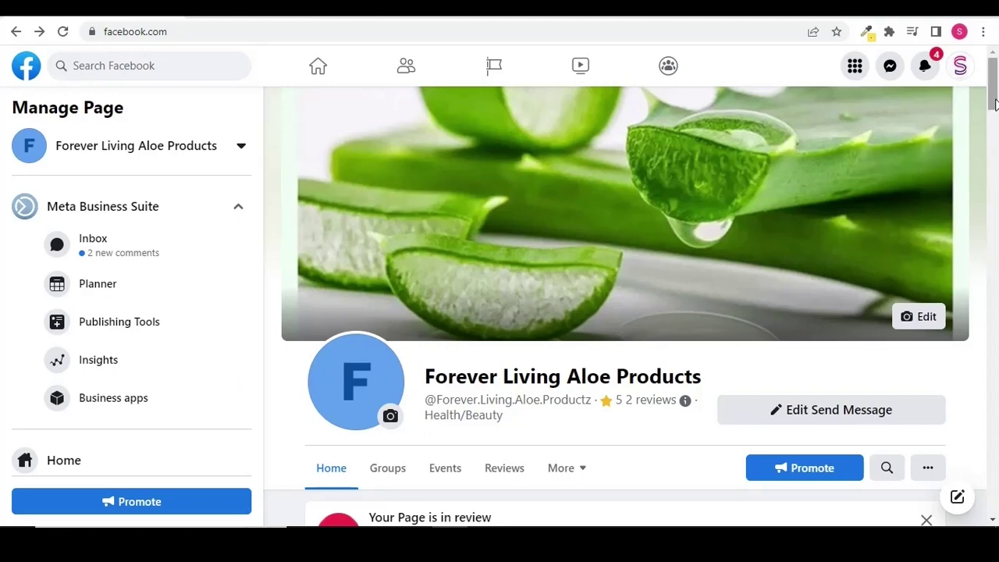
# - Scroll the page home and the Manage Page sidebar down toward Ad Centre
pyautogui.moveTo(995, 103); pyautogui.dragTo(995, 113)
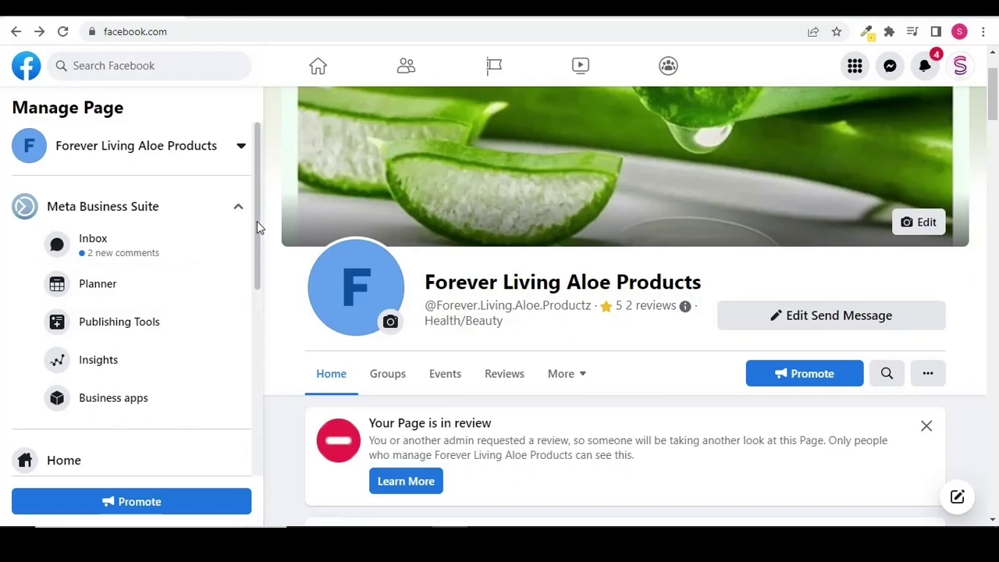
pyautogui.moveTo(256, 221); pyautogui.dragTo(257, 398)
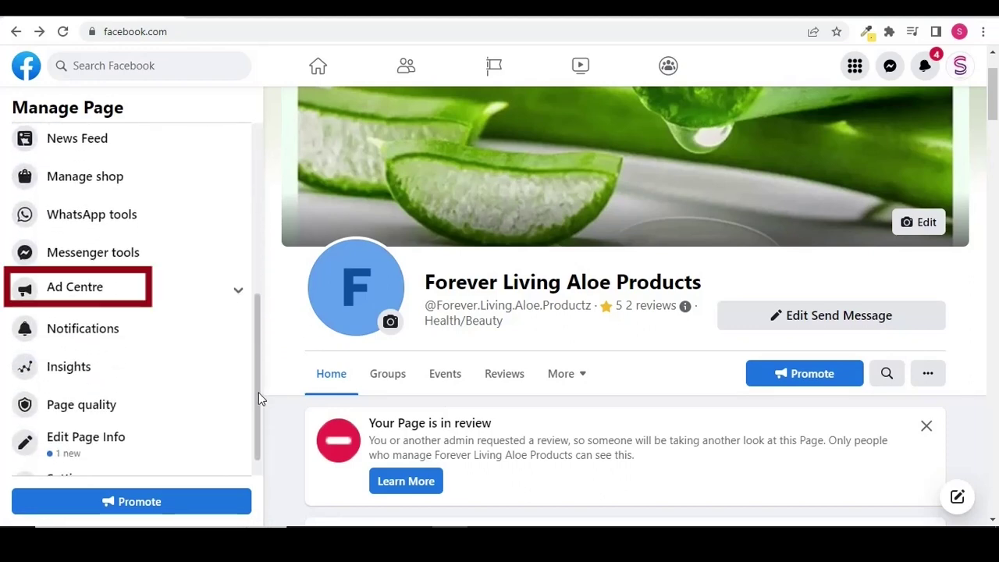
# - Open the ad account's Payment settings showing it disabled, and bring up the Help panel
pyautogui.click(109, 304)
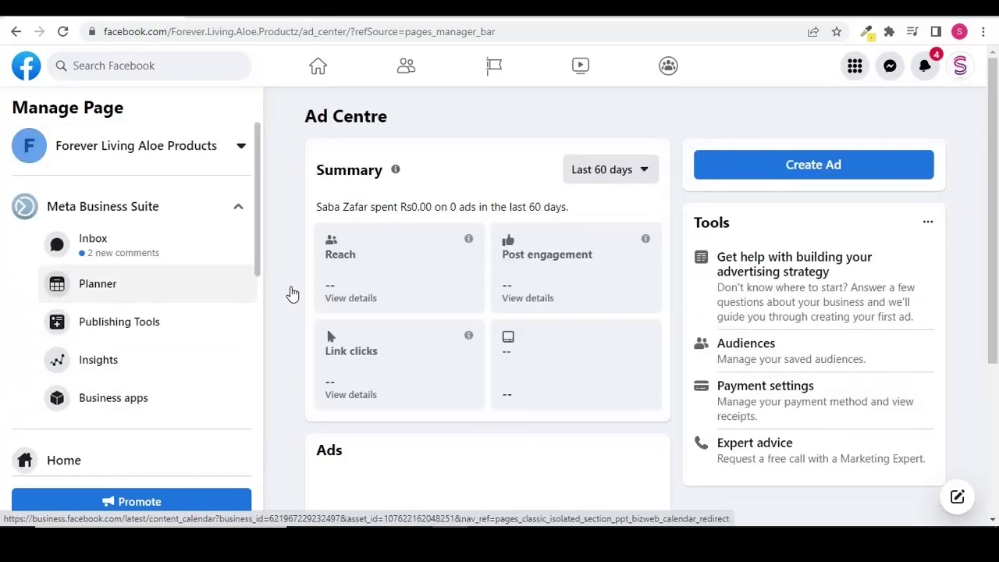
pyautogui.scroll(-2, 996, 165)
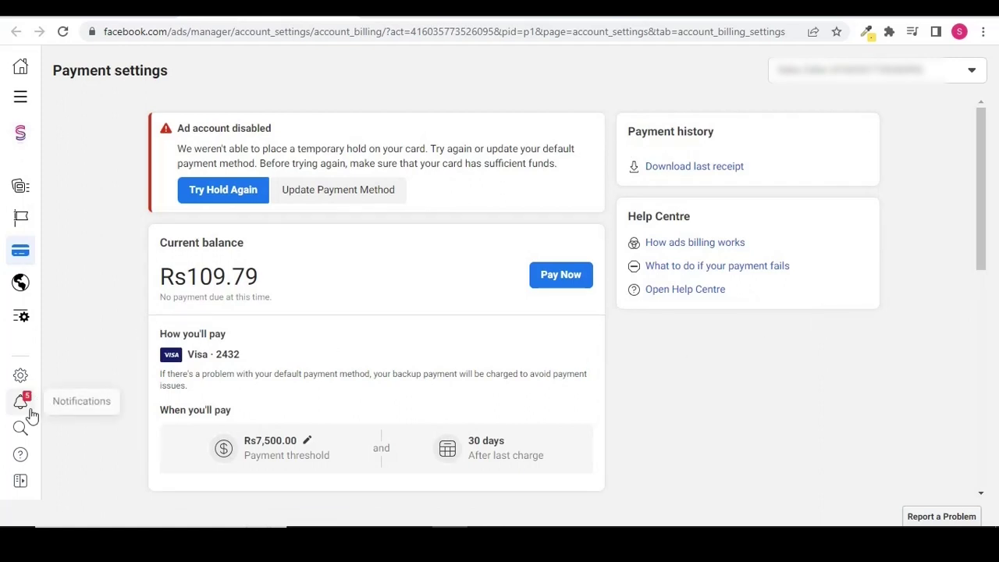
pyautogui.click(21, 457)
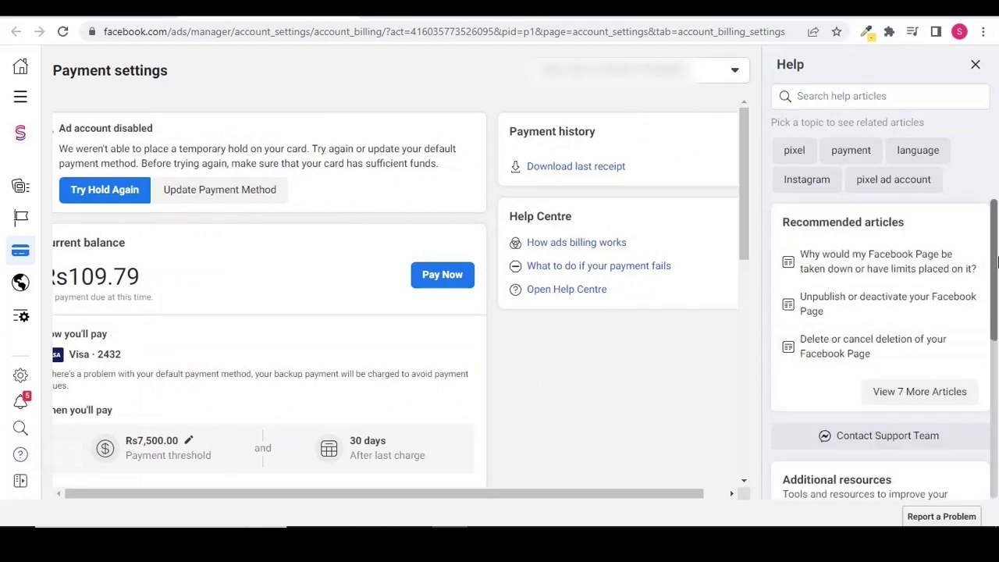
# - Highlight the page-takedown question in the Help panel and scroll to Contact Support Team
pyautogui.tripleClick(997, 268)
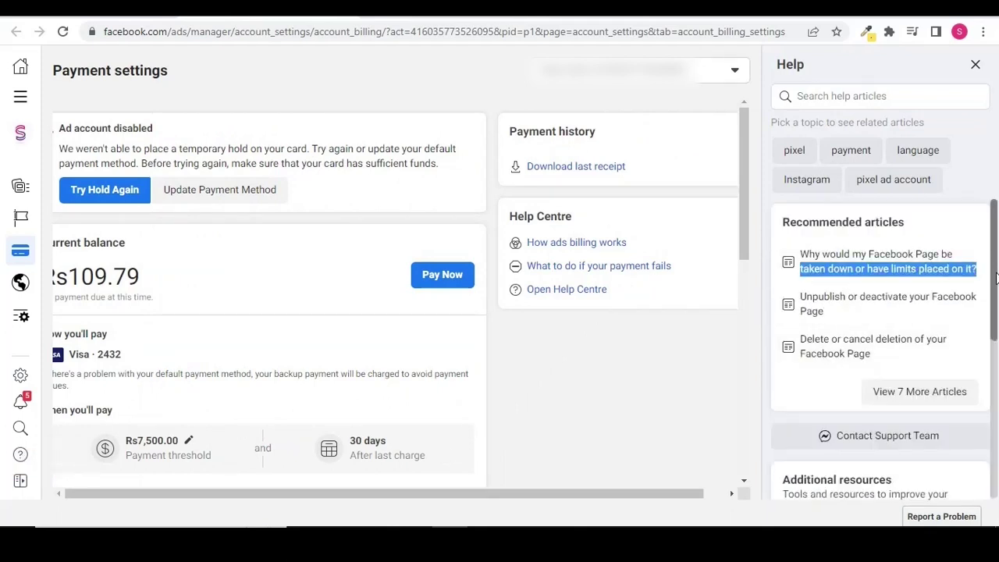
pyautogui.moveTo(997, 279); pyautogui.dragTo(996, 314)
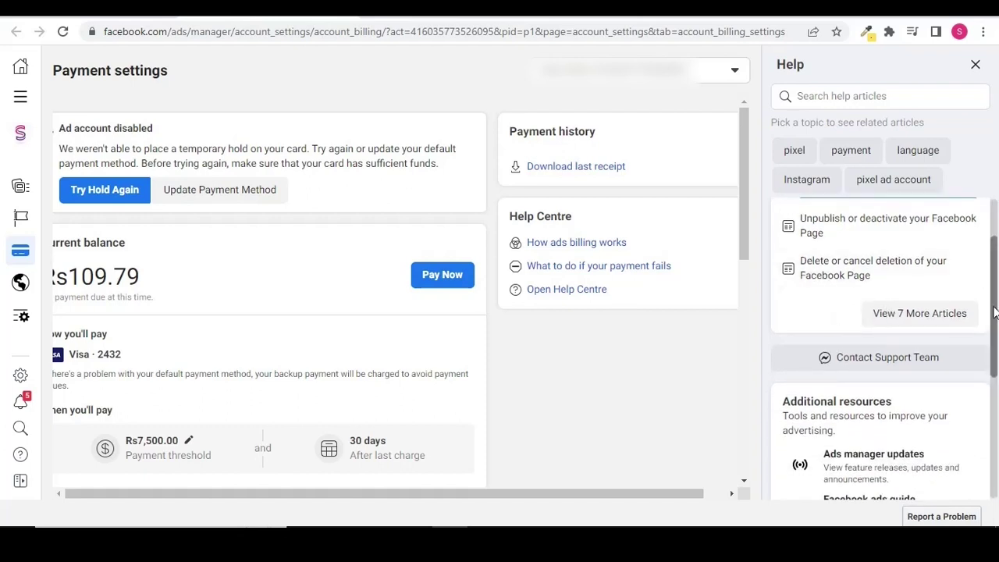
pyautogui.scroll(-1, 996, 312)
pyautogui.scroll(1, 933, 332)
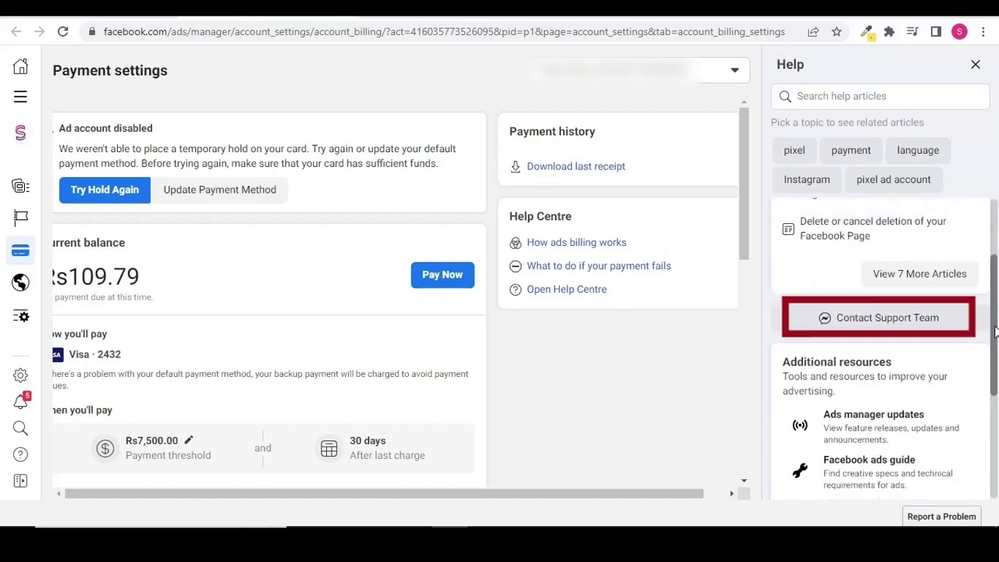
# - Start a support request and set the issue type to 'Other ad account issue'
pyautogui.click(922, 330)
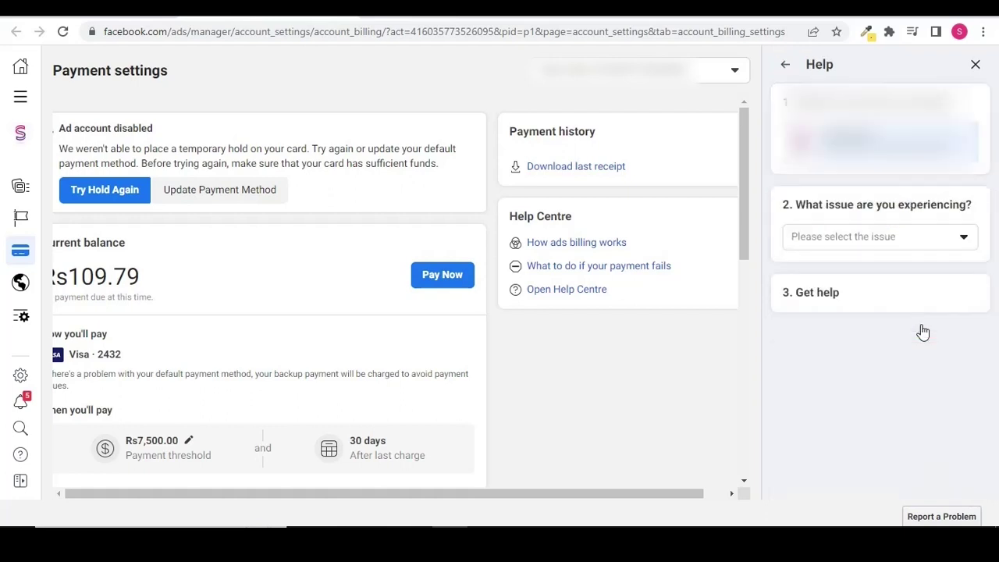
pyautogui.click(968, 238)
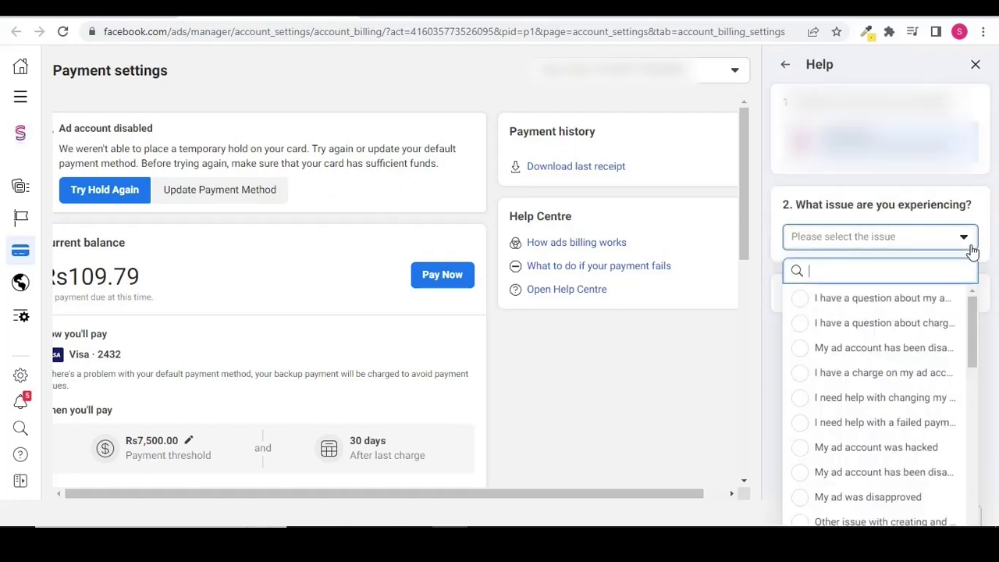
pyautogui.moveTo(971, 312); pyautogui.dragTo(989, 521)
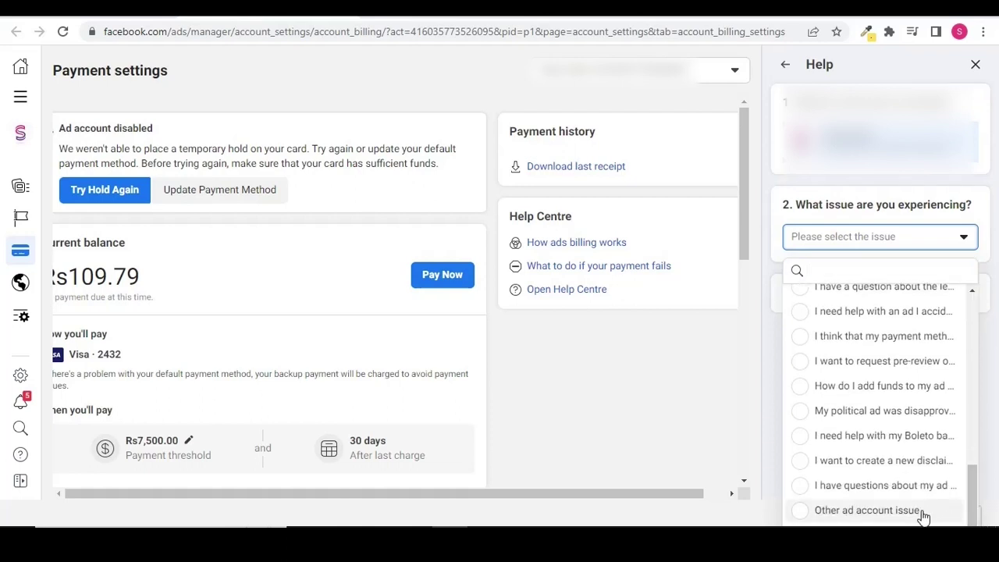
pyautogui.click(898, 511)
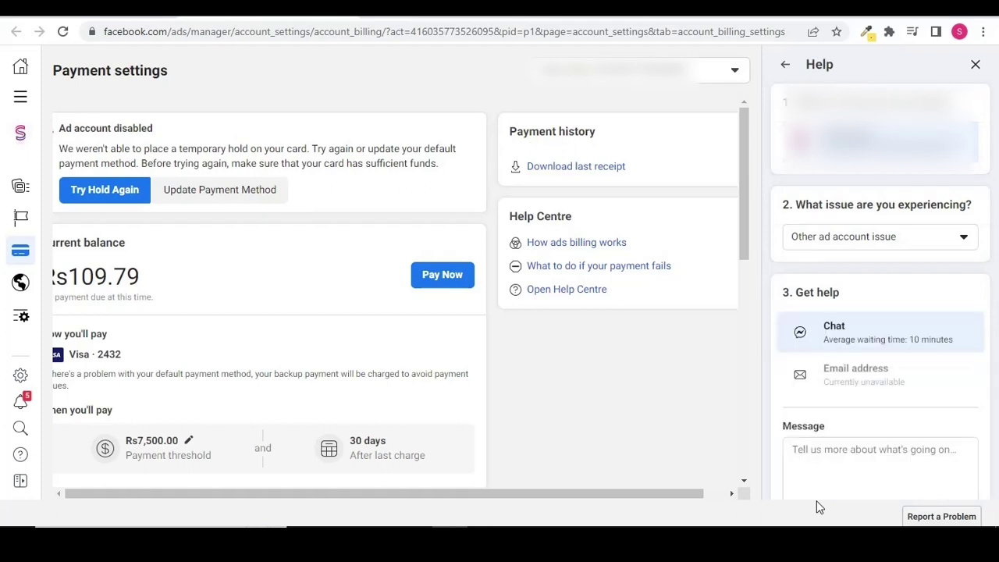
pyautogui.moveTo(996, 249); pyautogui.dragTo(996, 297)
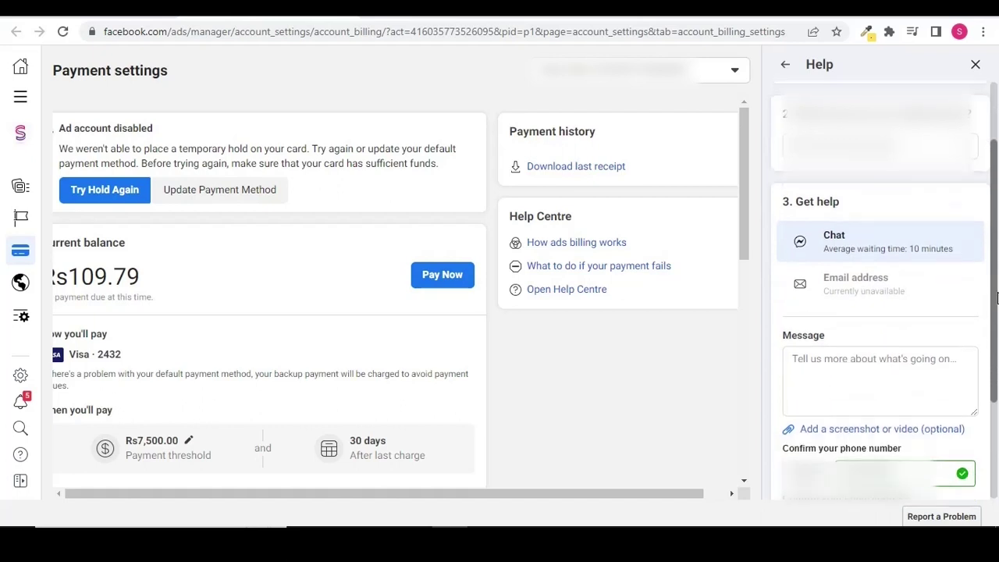
# - Type the message 'My facebook page has been unpublished. I have made an appeal but still there is no re…'
pyautogui.click(856, 399)
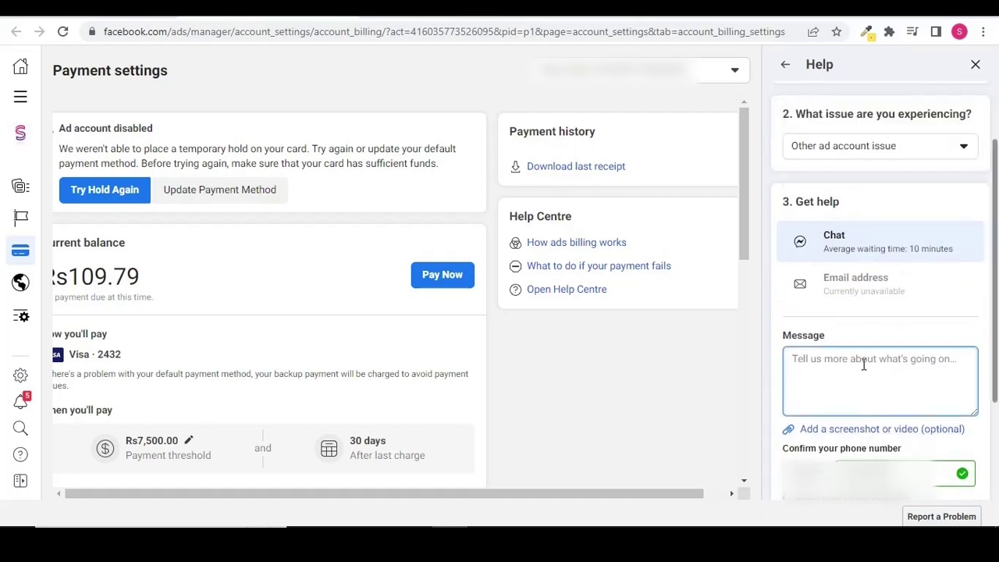
pyautogui.write('My faceb')
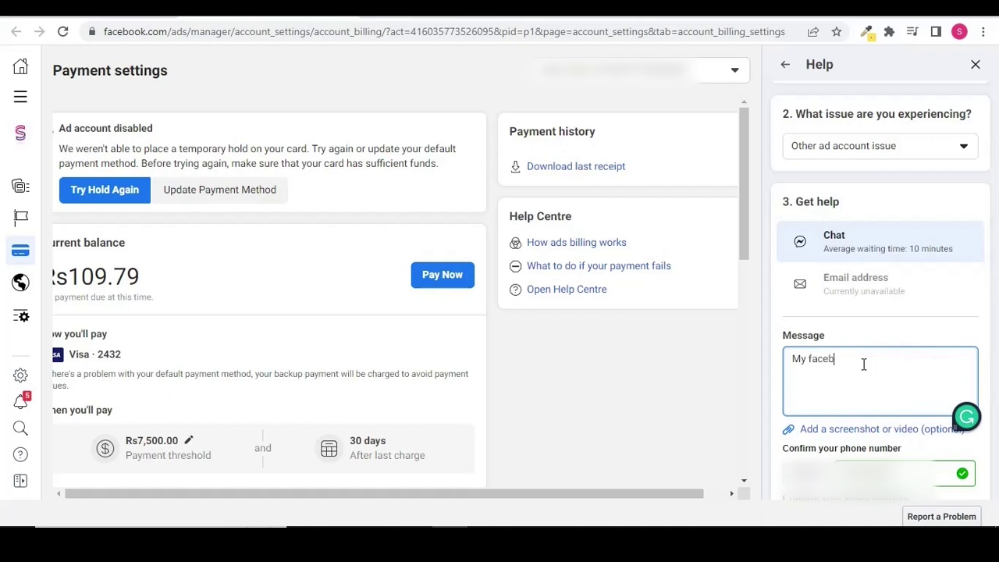
pyautogui.write('ook page has been ')
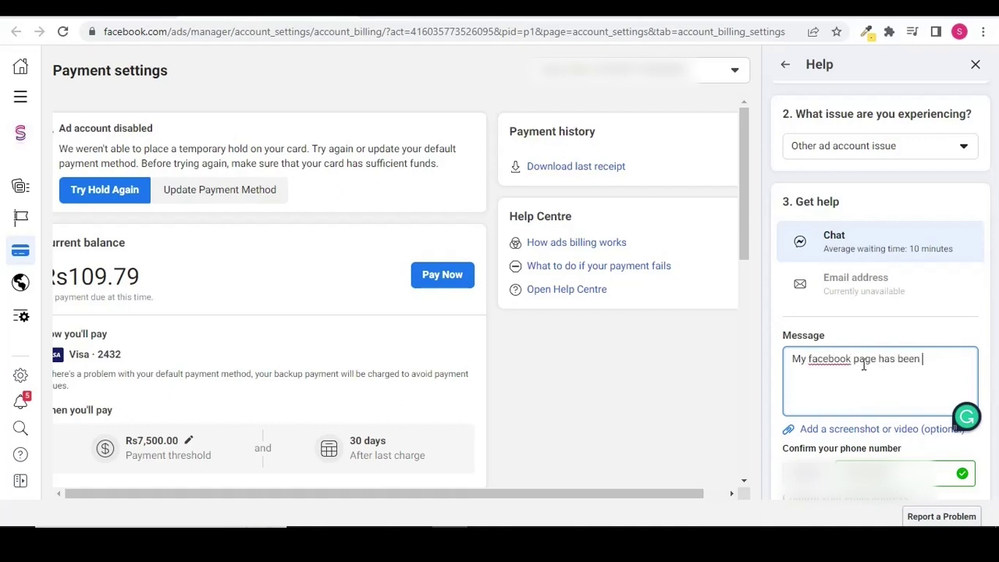
pyautogui.write('unpublished')
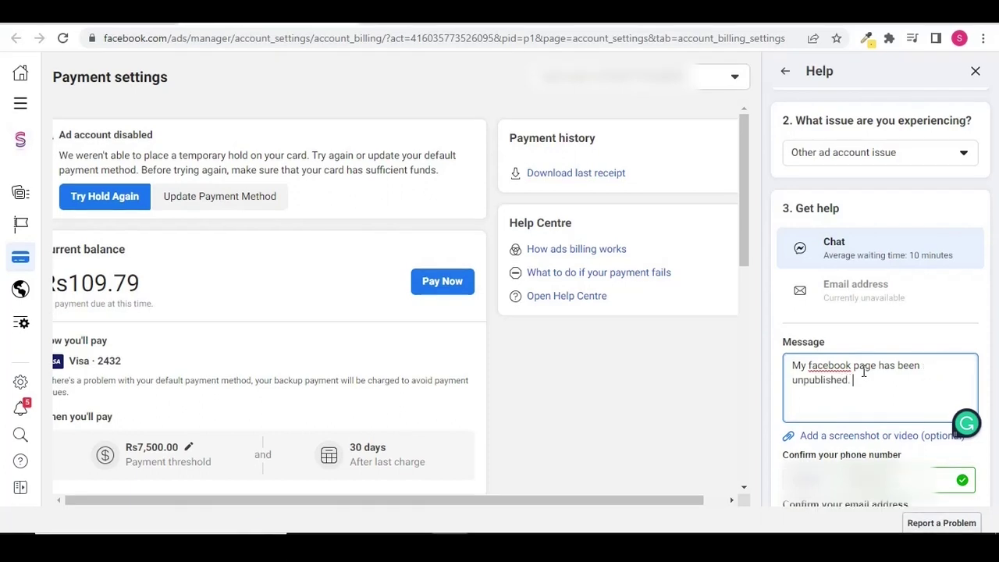
pyautogui.write('. I h')
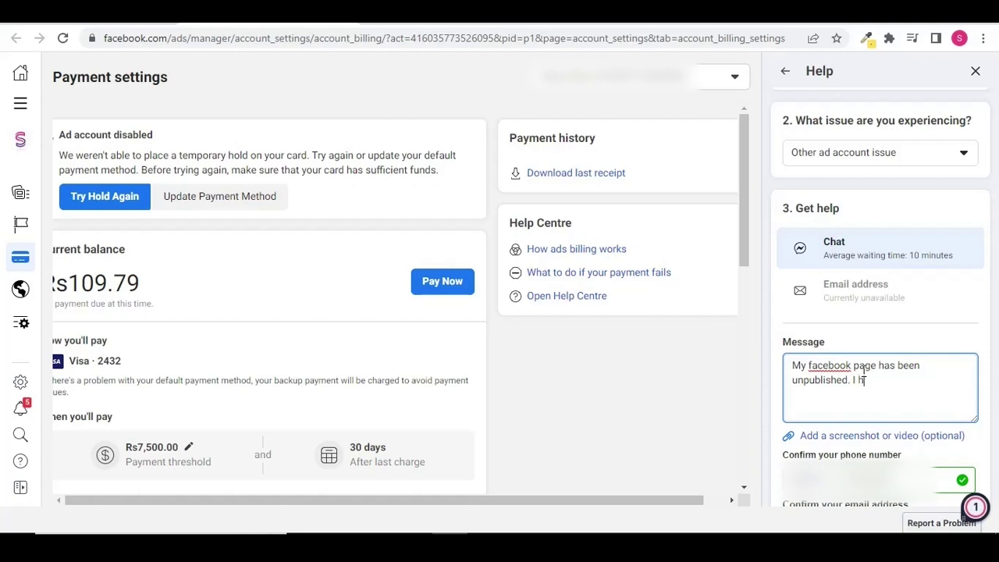
pyautogui.write('ave made an appeal but')
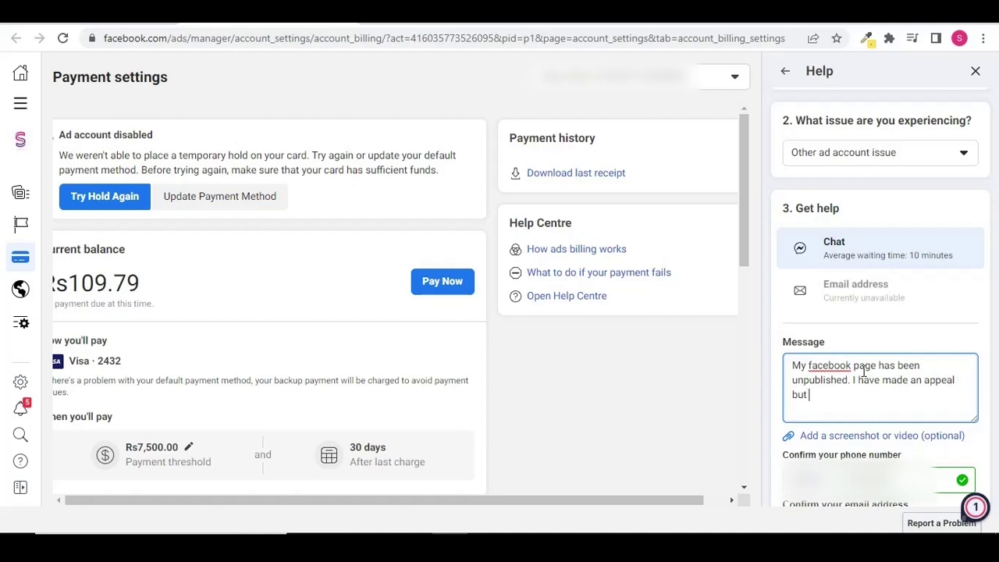
pyautogui.write(' still there is no response.')
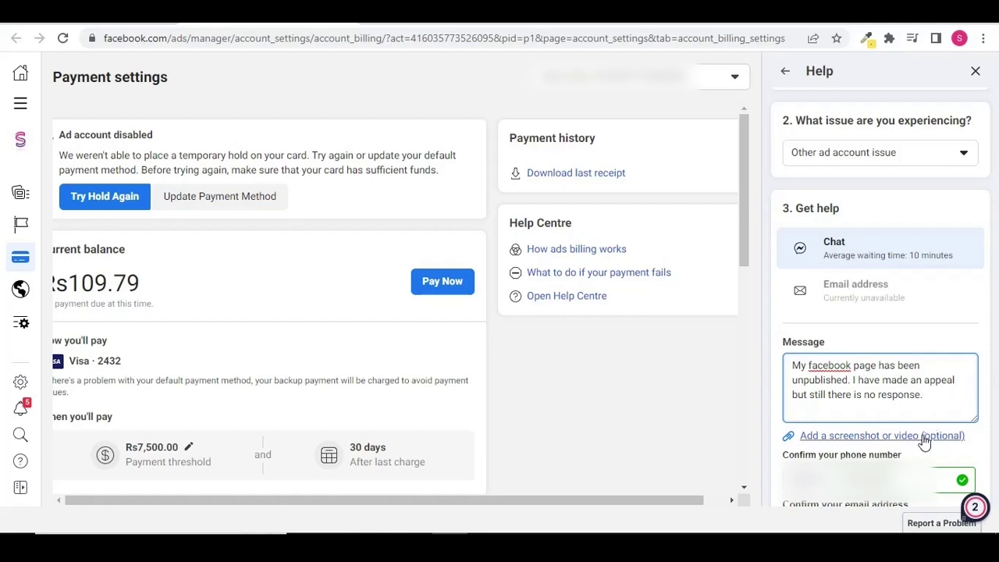
# - Attach Screenshot (305).png to the support request and start the chat in Messenger
pyautogui.click(860, 435)
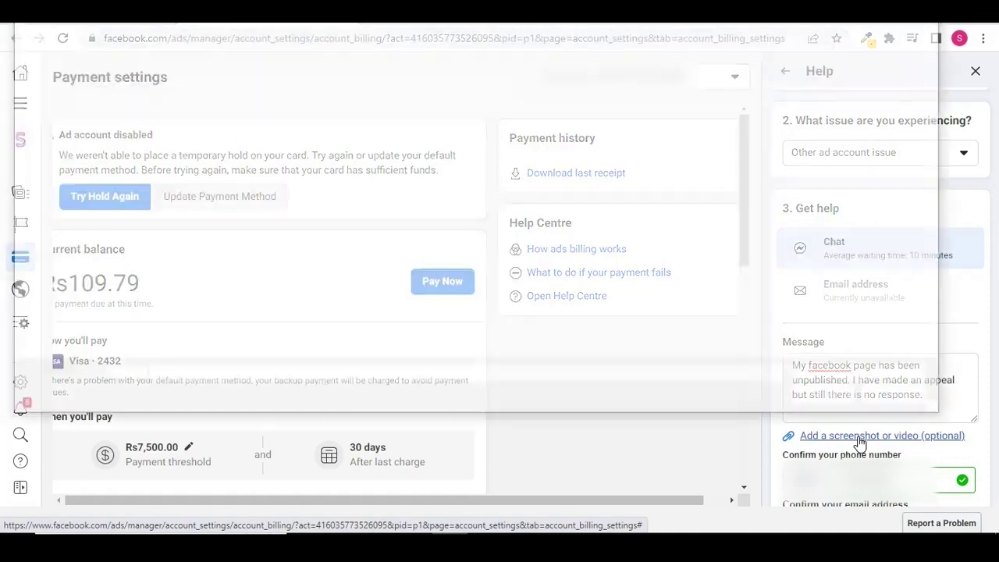
pyautogui.scroll(-1, 938, 127)
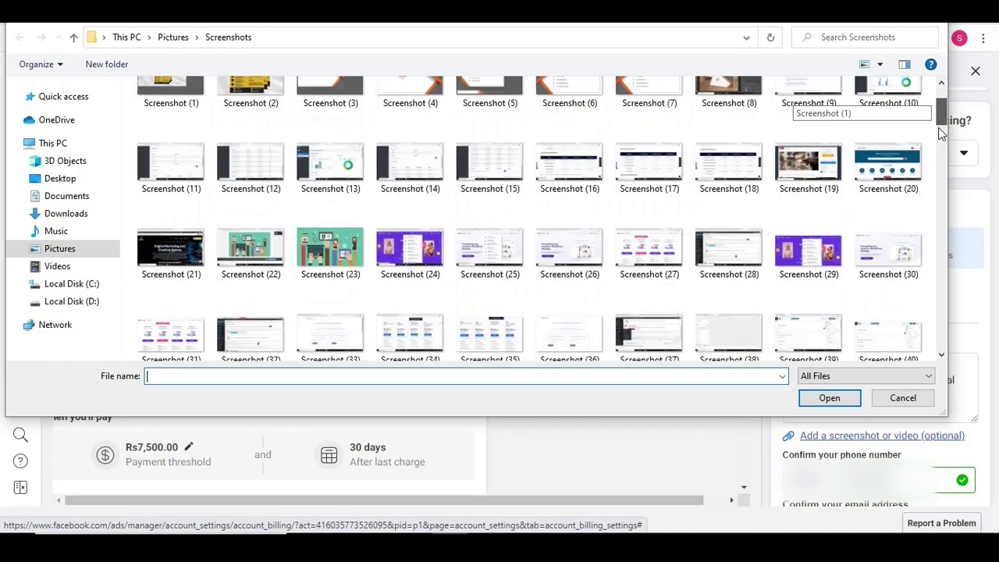
pyautogui.moveTo(938, 127); pyautogui.dragTo(921, 361)
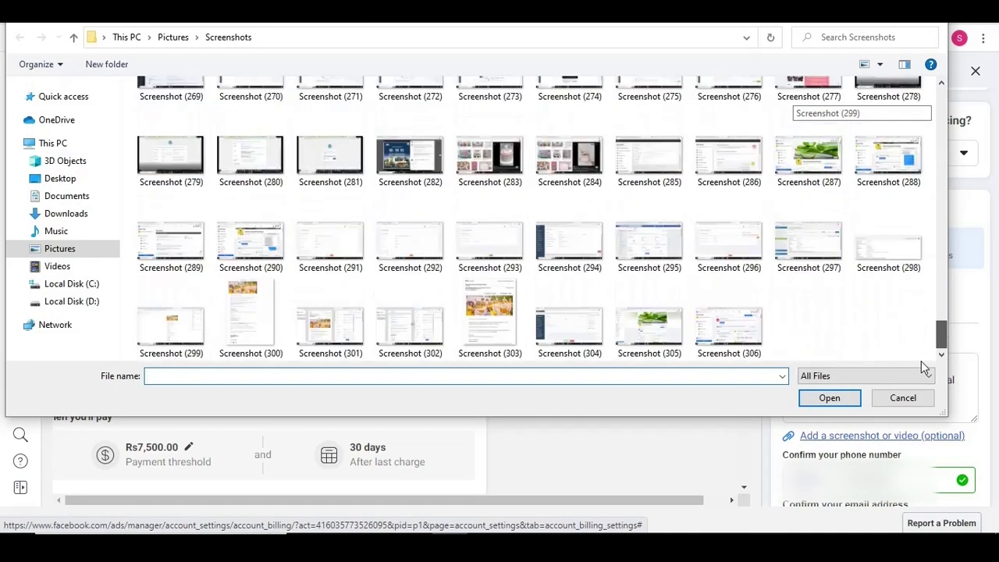
pyautogui.doubleClick(672, 336)
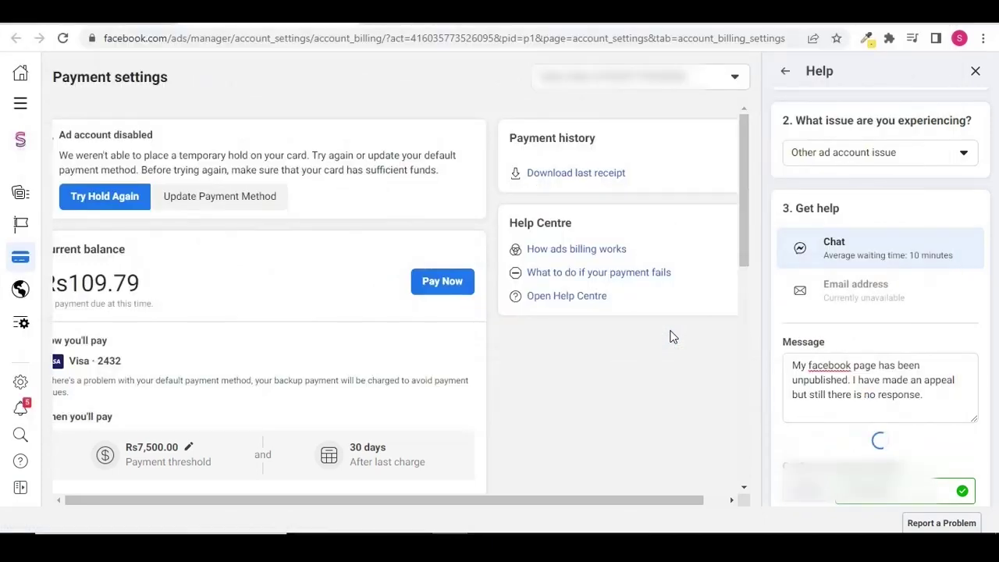
pyautogui.moveTo(998, 270); pyautogui.dragTo(998, 379)
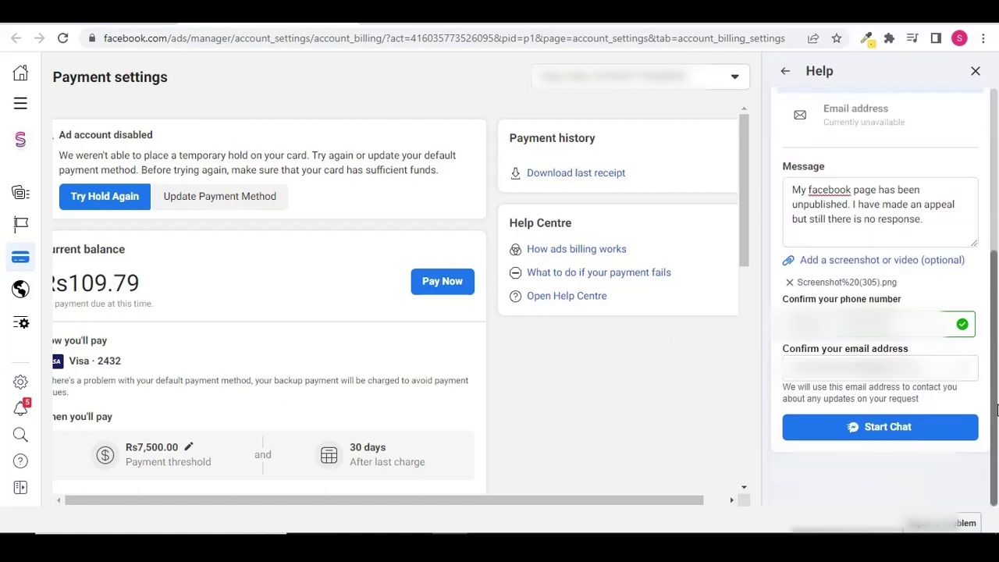
pyautogui.click(894, 435)
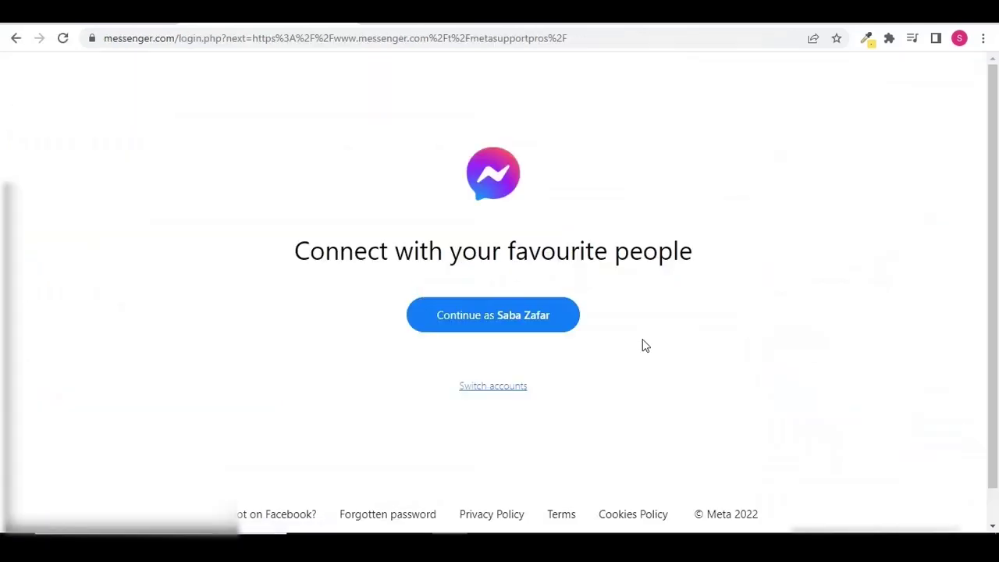
# - Continue into Messenger with the signed-in account and reply No to the page-takedown question
pyautogui.click(544, 325)
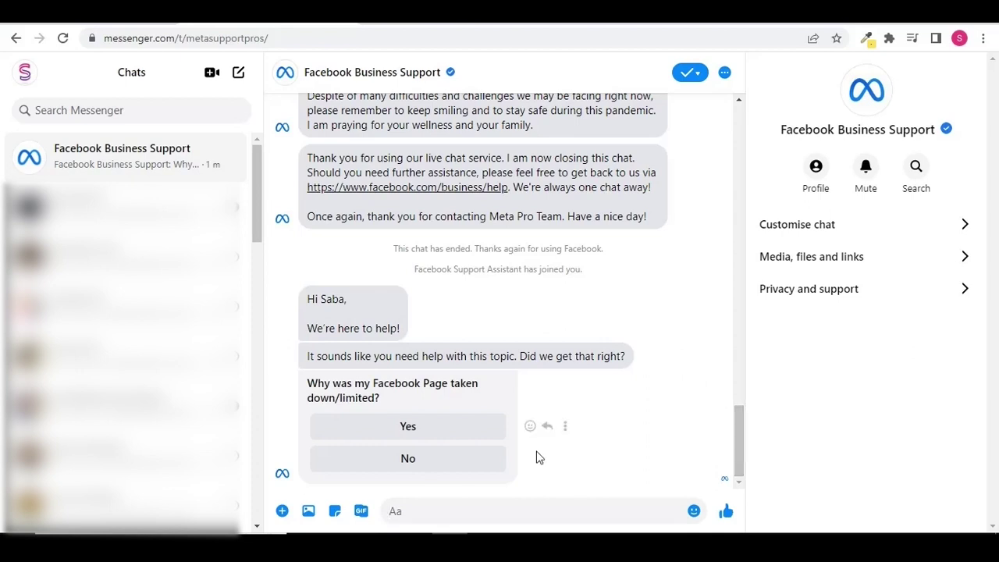
pyautogui.click(454, 463)
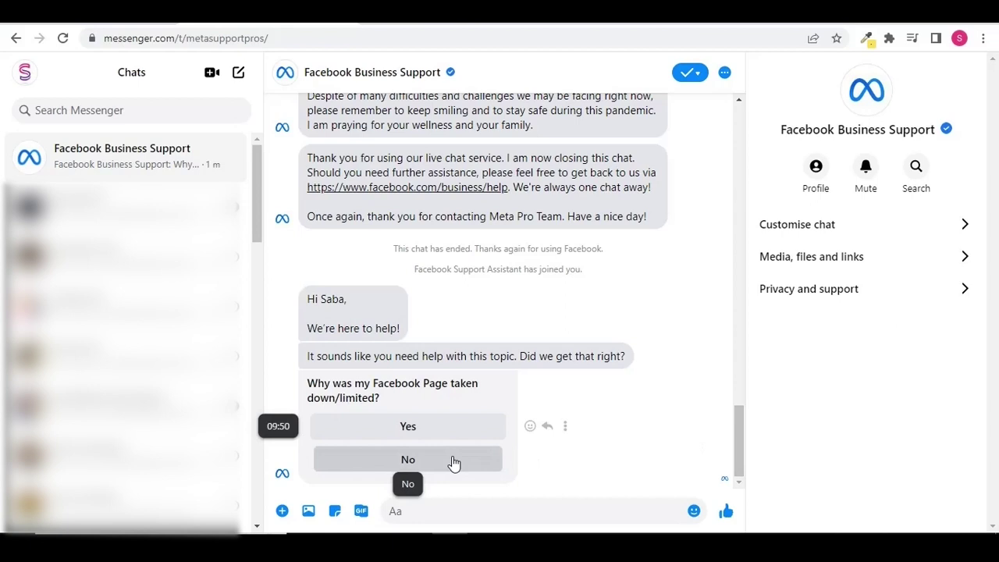
pyautogui.click(459, 512)
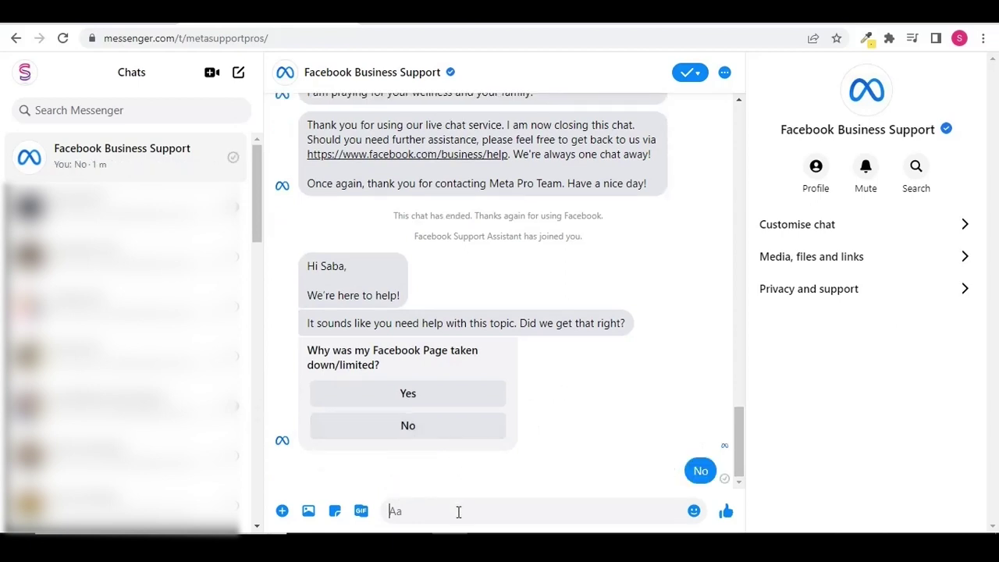
# - Draft the message 'Please publish my page as I have to run ads. I was running a business page'
pyautogui.write('Please ')
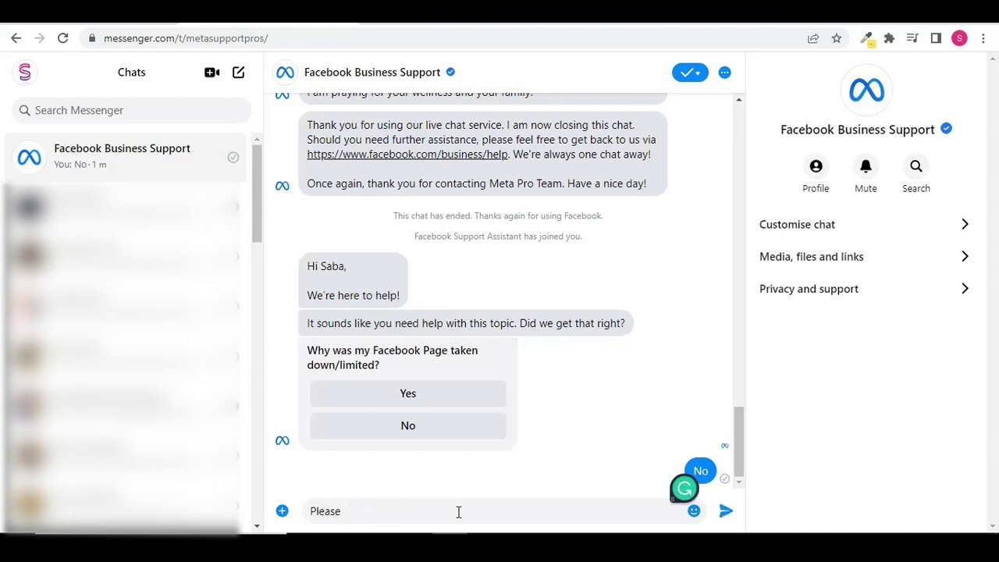
pyautogui.write('publish my page as I have ')
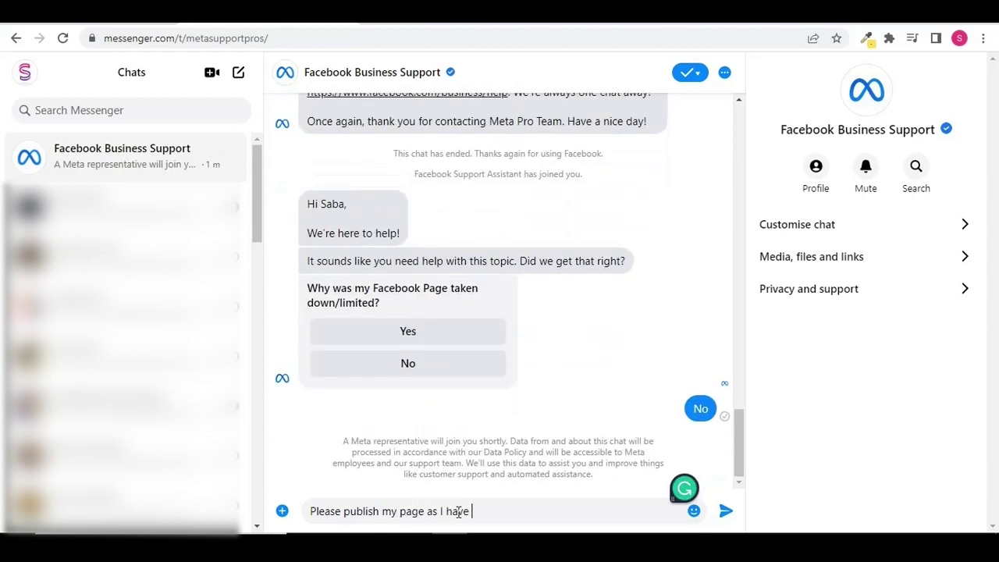
pyautogui.write('to ru')
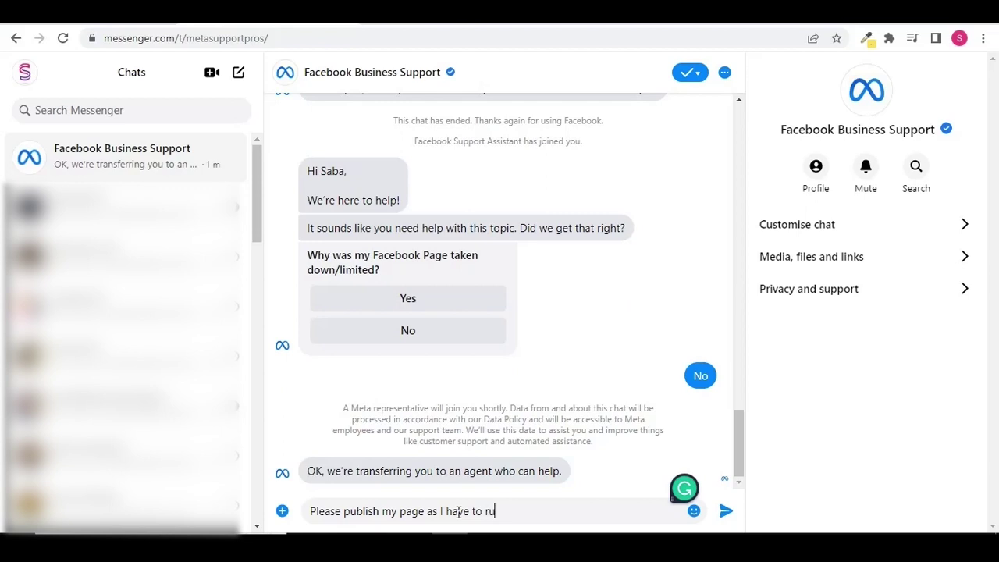
pyautogui.write('n ads. I was running a b')
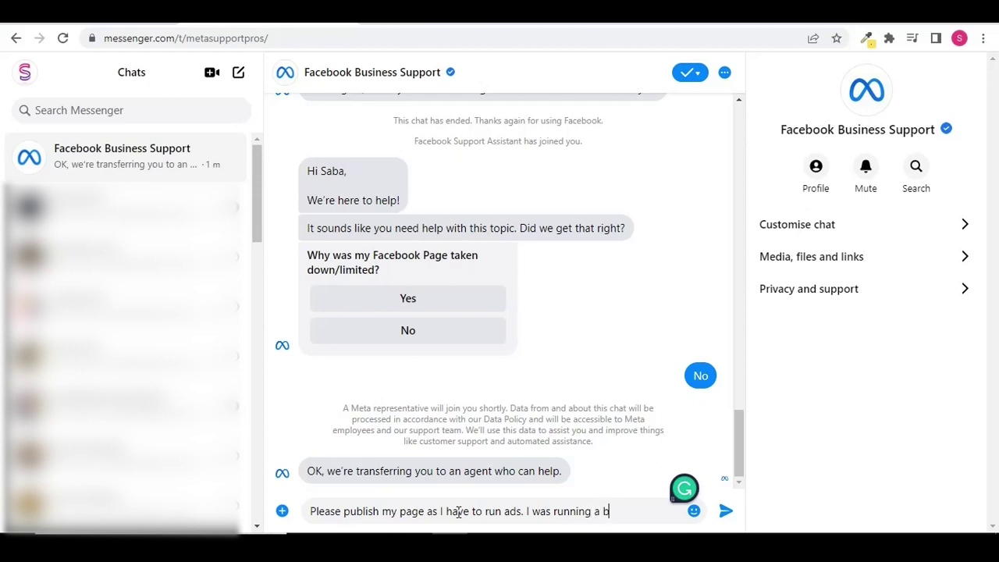
pyautogui.write('usiness')
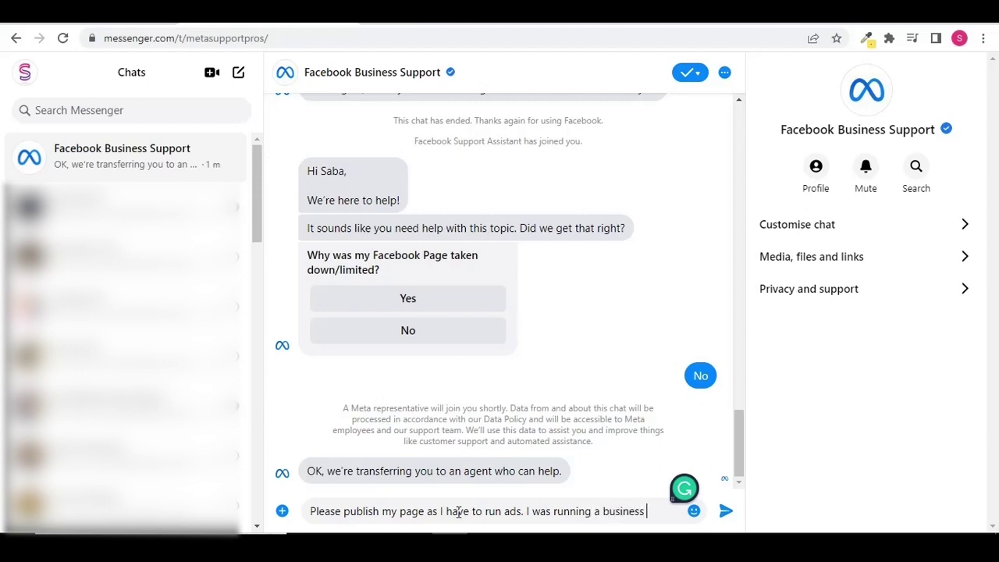